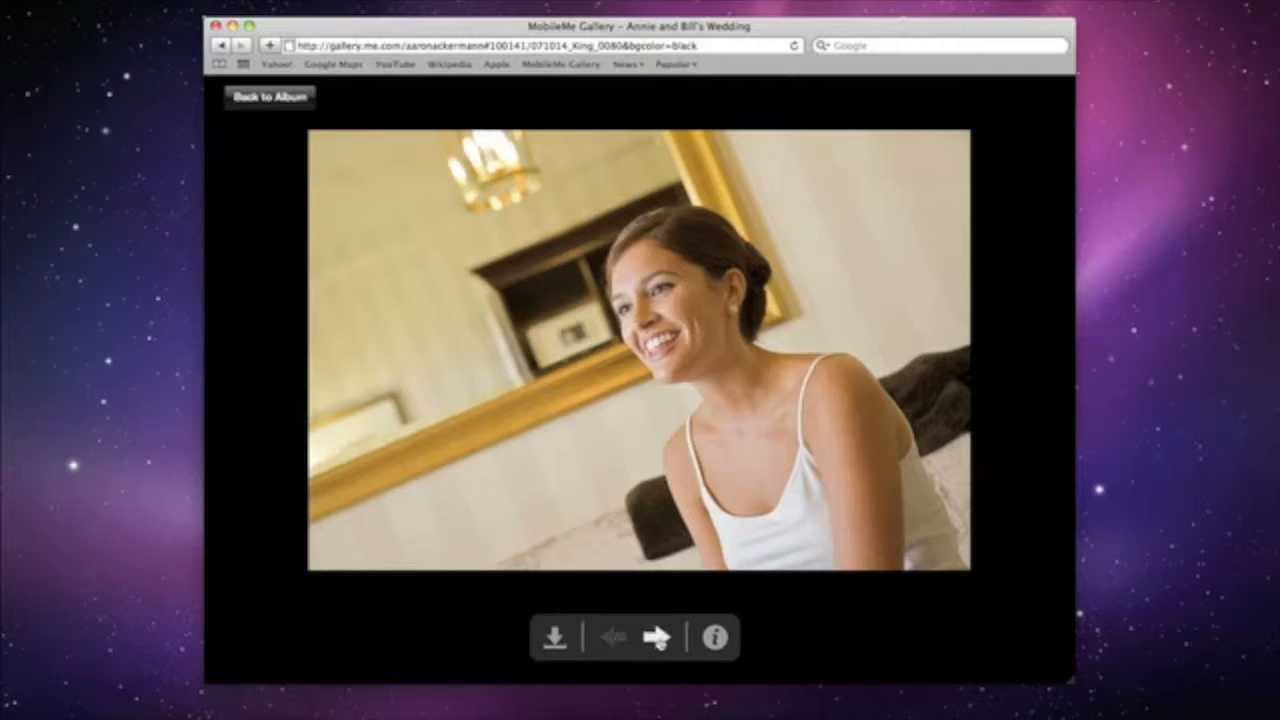
Page forward through the first photos of the published wedding album in the web gallery
{"action": "left_click", "coordinate": [656, 637]}
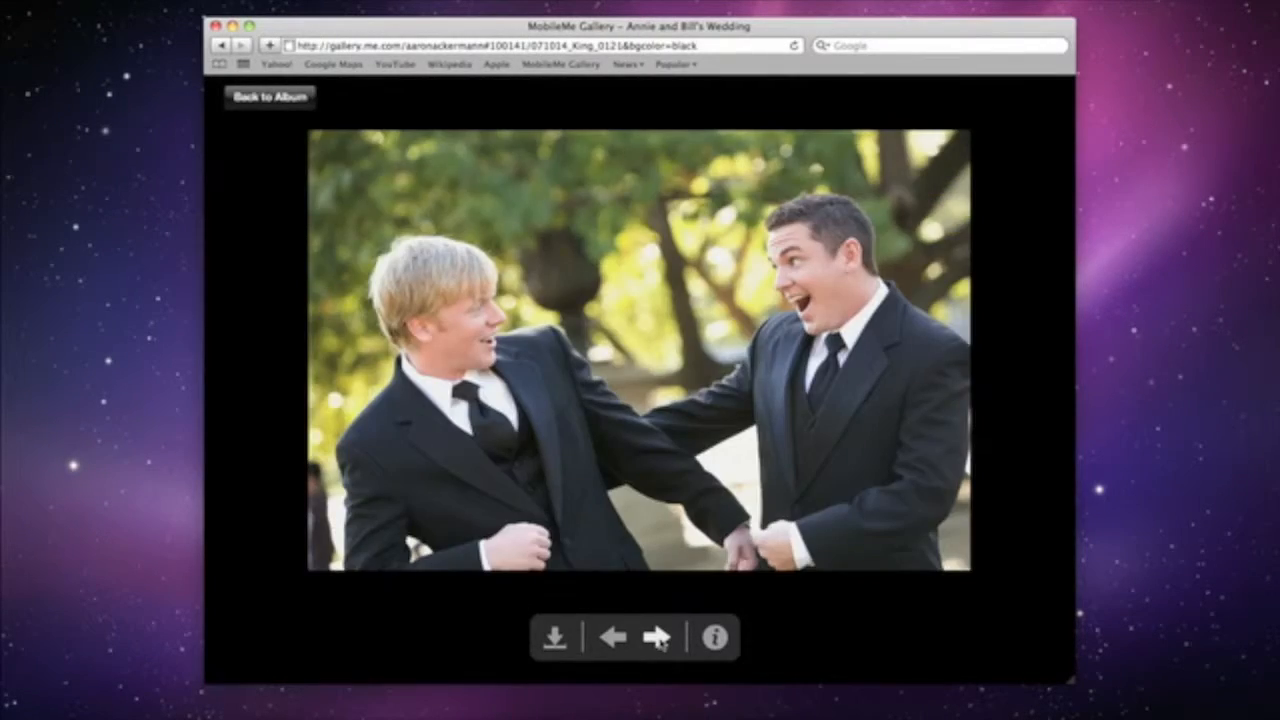
{"action": "left_click", "coordinate": [656, 637]}
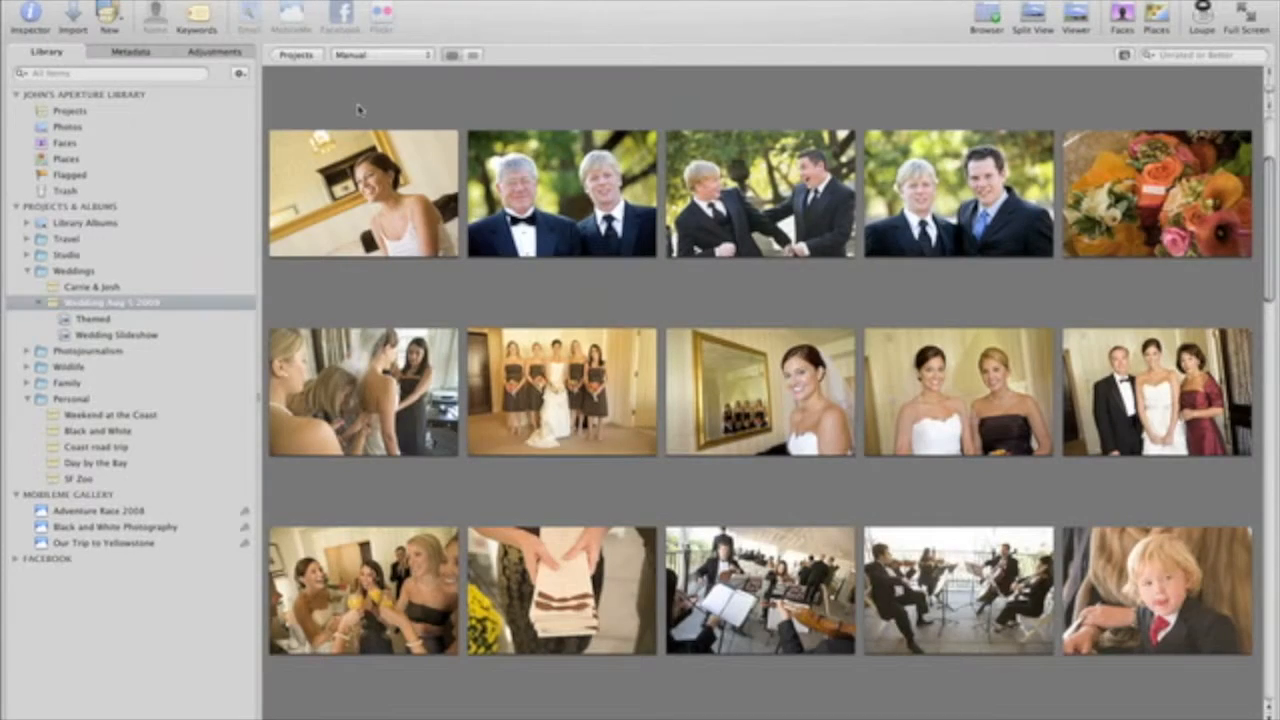
Select the wedding photos for publishing to MobileMe, entering the couple's names plus Wedding as album name and "Wedding ceremony on August 5th, 2009." as description
{"action": "left_click_drag", "start_coordinate": [358, 108], "coordinate": [1145, 613]}
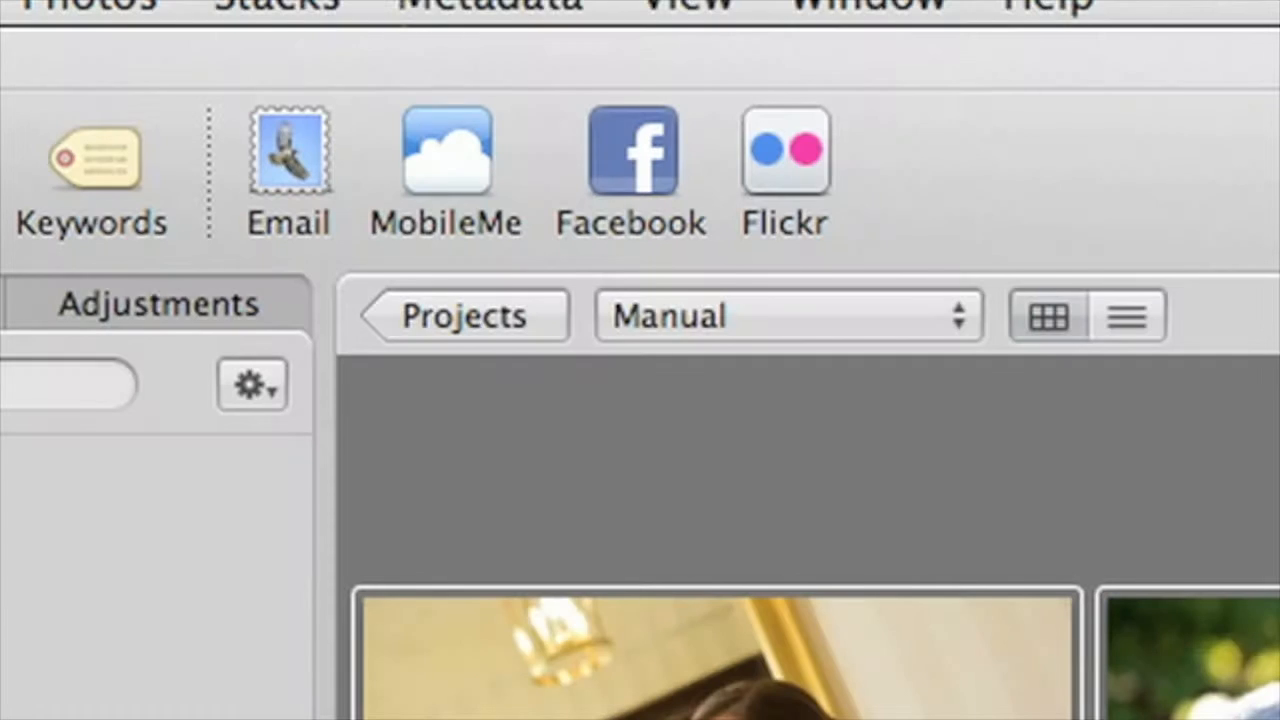
{"action": "left_click", "coordinate": [448, 160]}
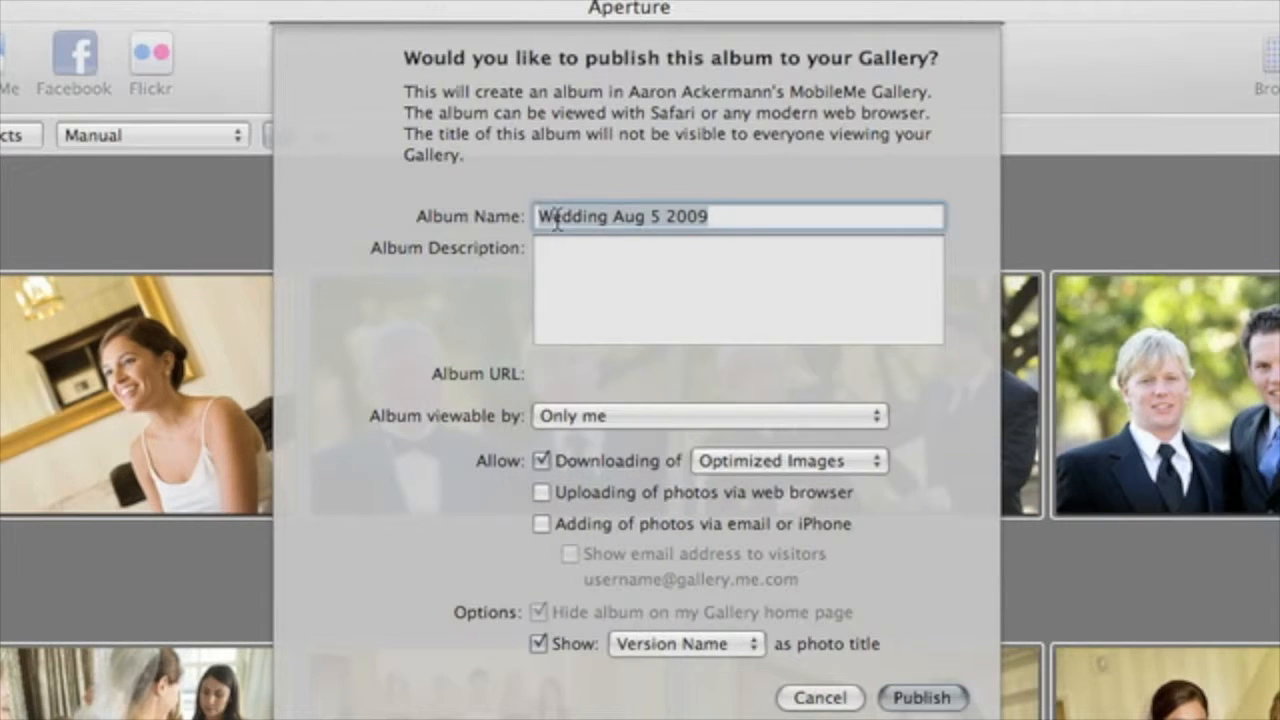
{"action": "type", "text": "Annie and Bill's Wedding"}
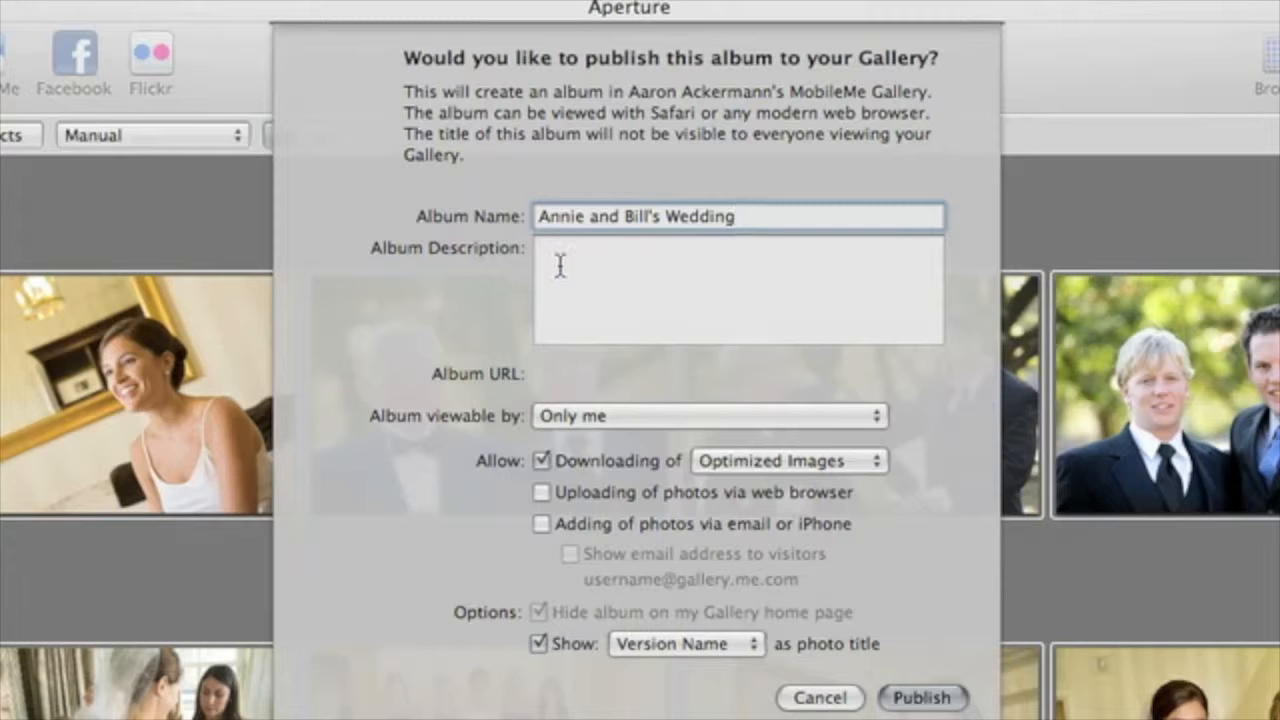
{"action": "left_click", "coordinate": [560, 264]}
{"action": "type", "text": "Wedding ceremony on August 5th, 2009."}
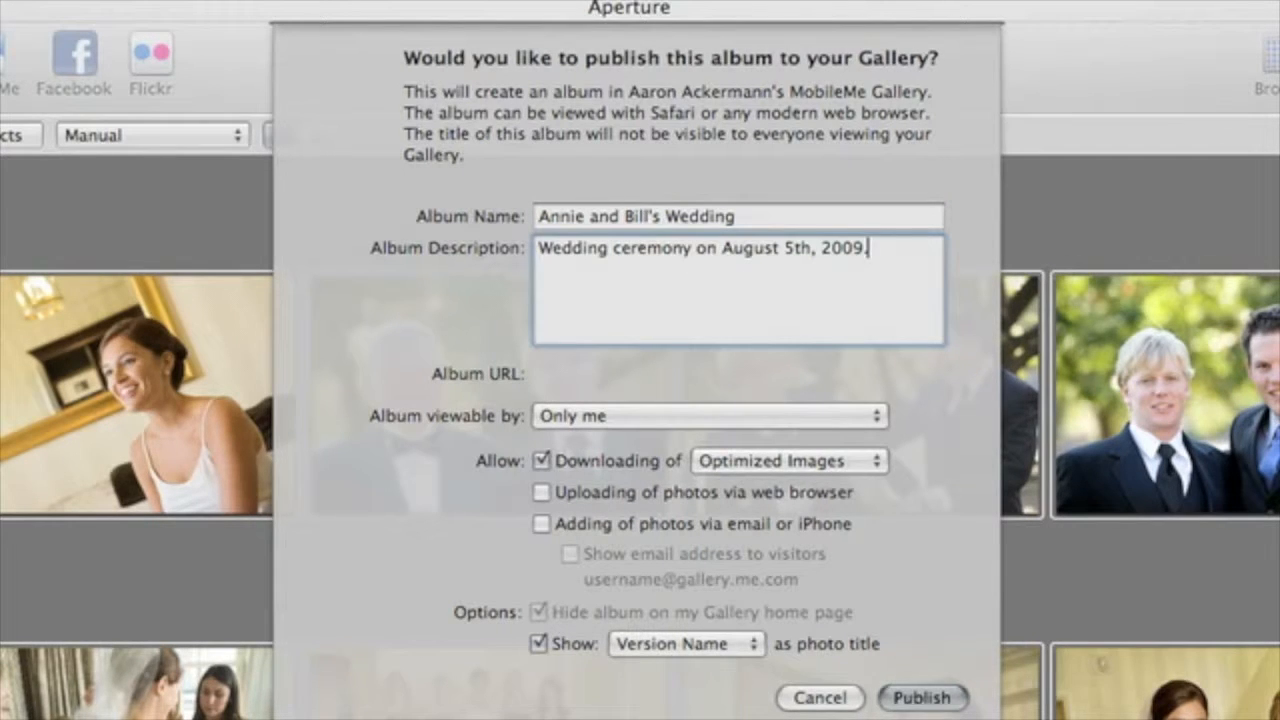
Publish the album viewable by Everyone, with uploading via web browser allowed and the album hidden on the Gallery home page
{"action": "left_click", "coordinate": [725, 412]}
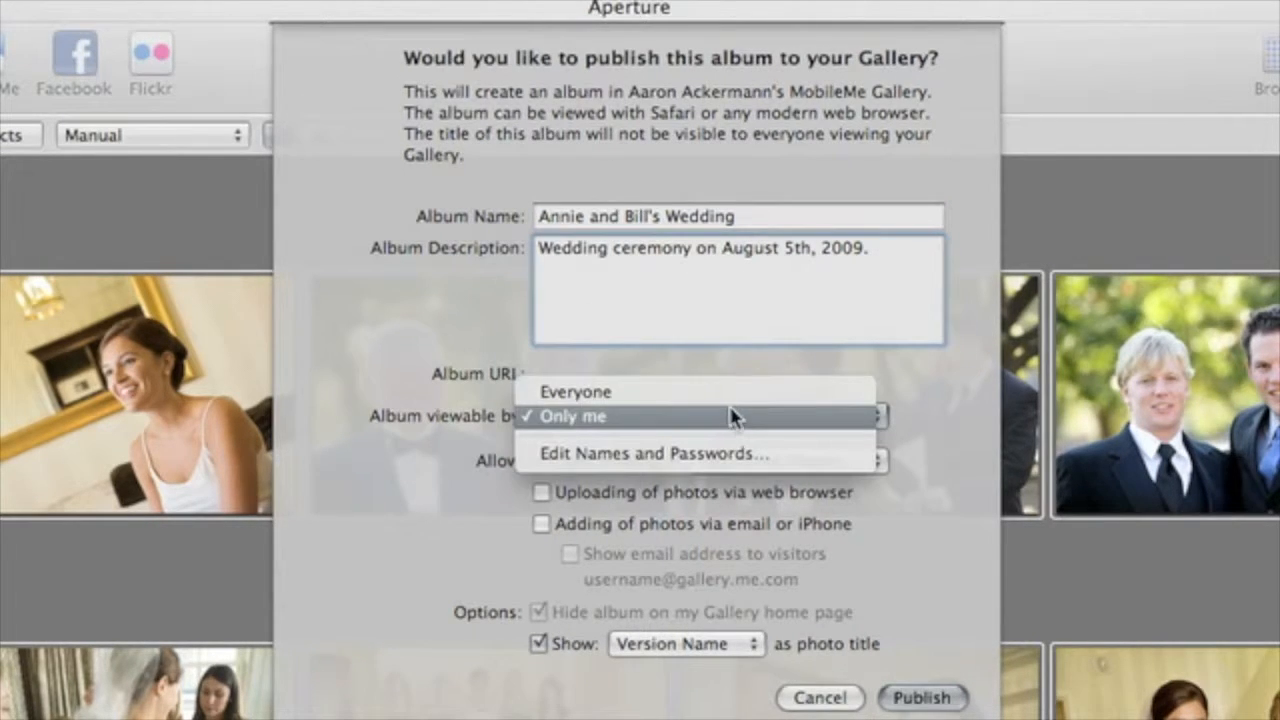
{"action": "left_click", "coordinate": [731, 391]}
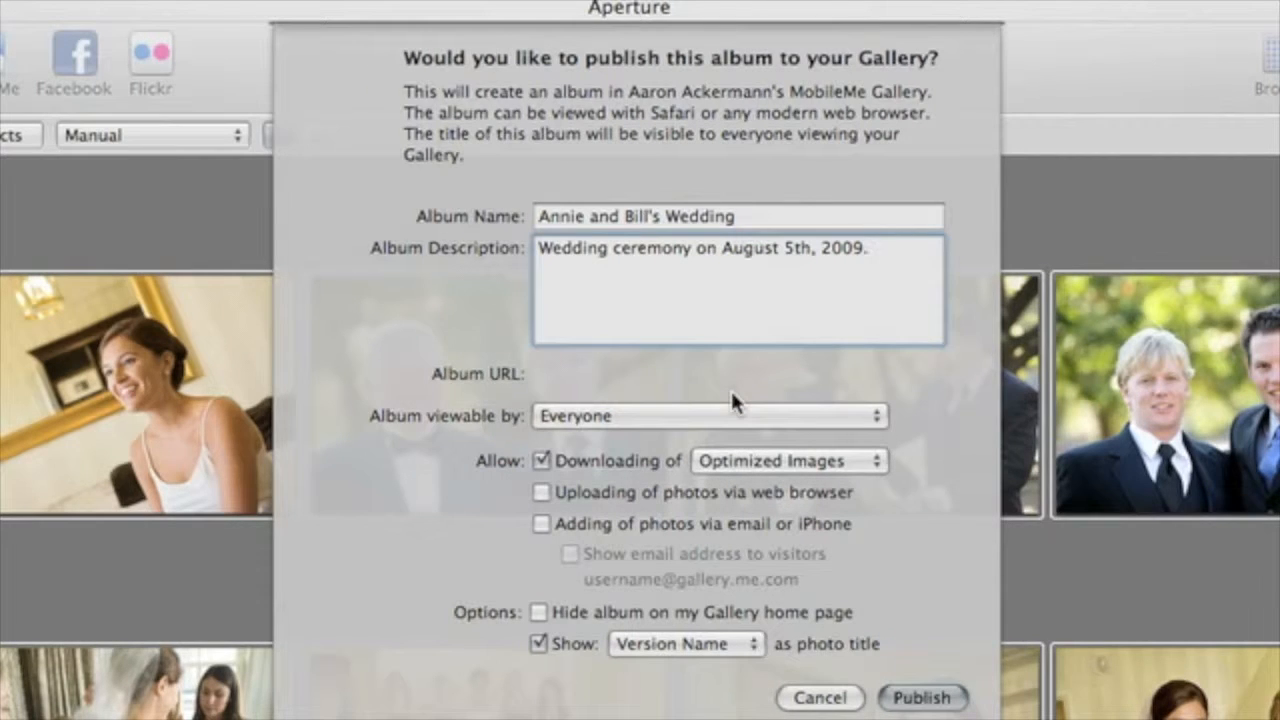
{"action": "left_click", "coordinate": [540, 492]}
{"action": "left_click", "coordinate": [540, 612]}
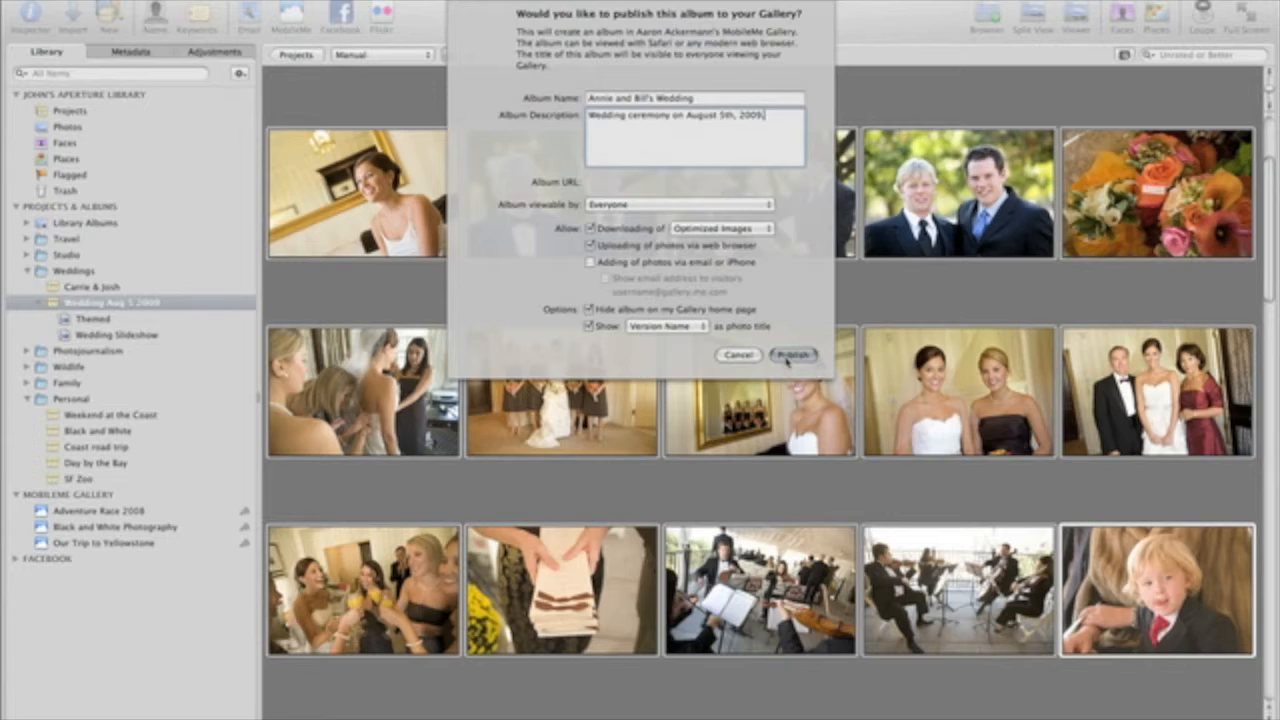
{"action": "left_click", "coordinate": [789, 357]}
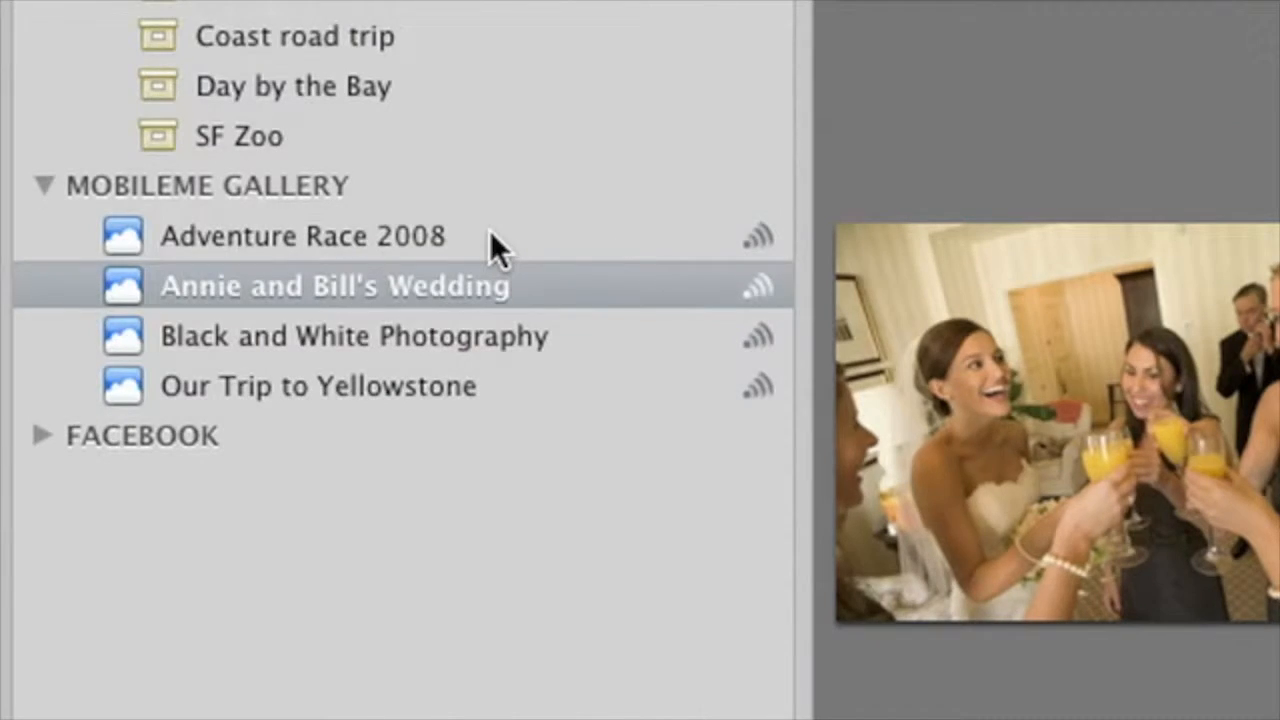
In the Adventure Race 2008 album, move the large iceberg photo to second place and delete one open-sea photo and one floating-ice photo
{"action": "left_click", "coordinate": [490, 236]}
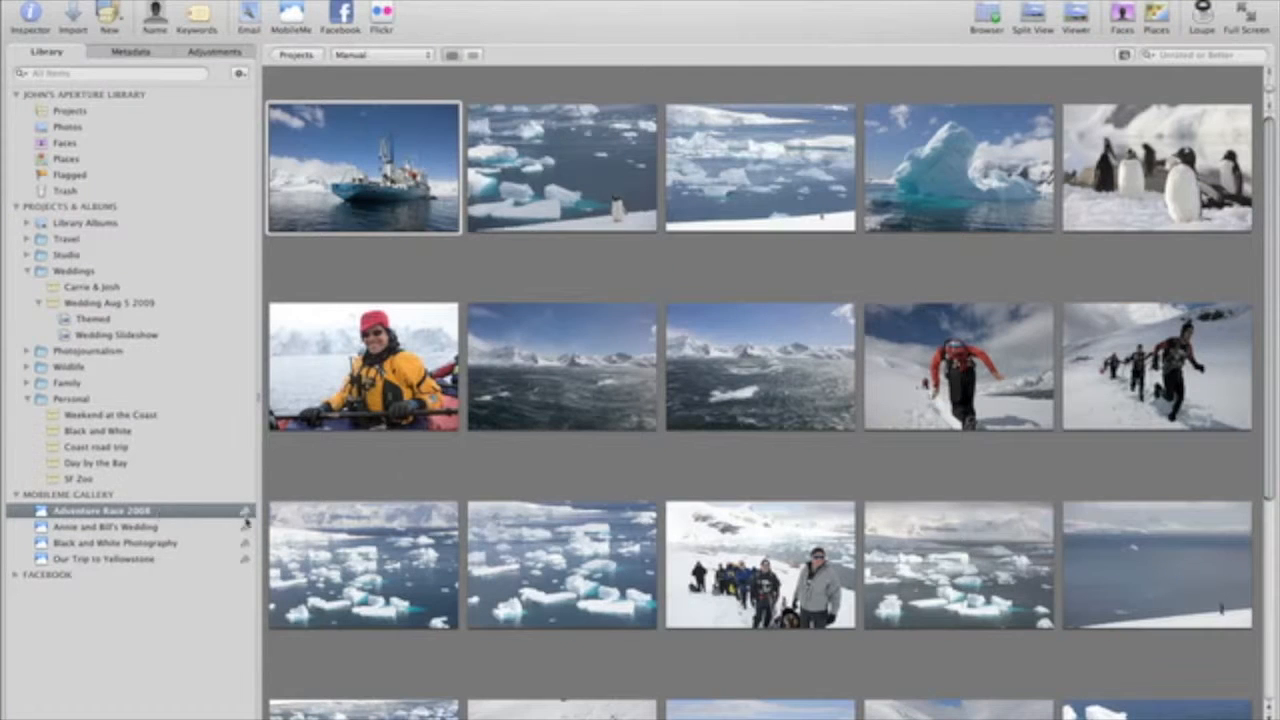
{"action": "left_click_drag", "start_coordinate": [950, 208], "coordinate": [465, 180]}
{"action": "left_click", "coordinate": [715, 370]}
{"action": "key", "text": "Delete"}
{"action": "left_click", "coordinate": [408, 546]}
{"action": "key", "text": "Delete"}
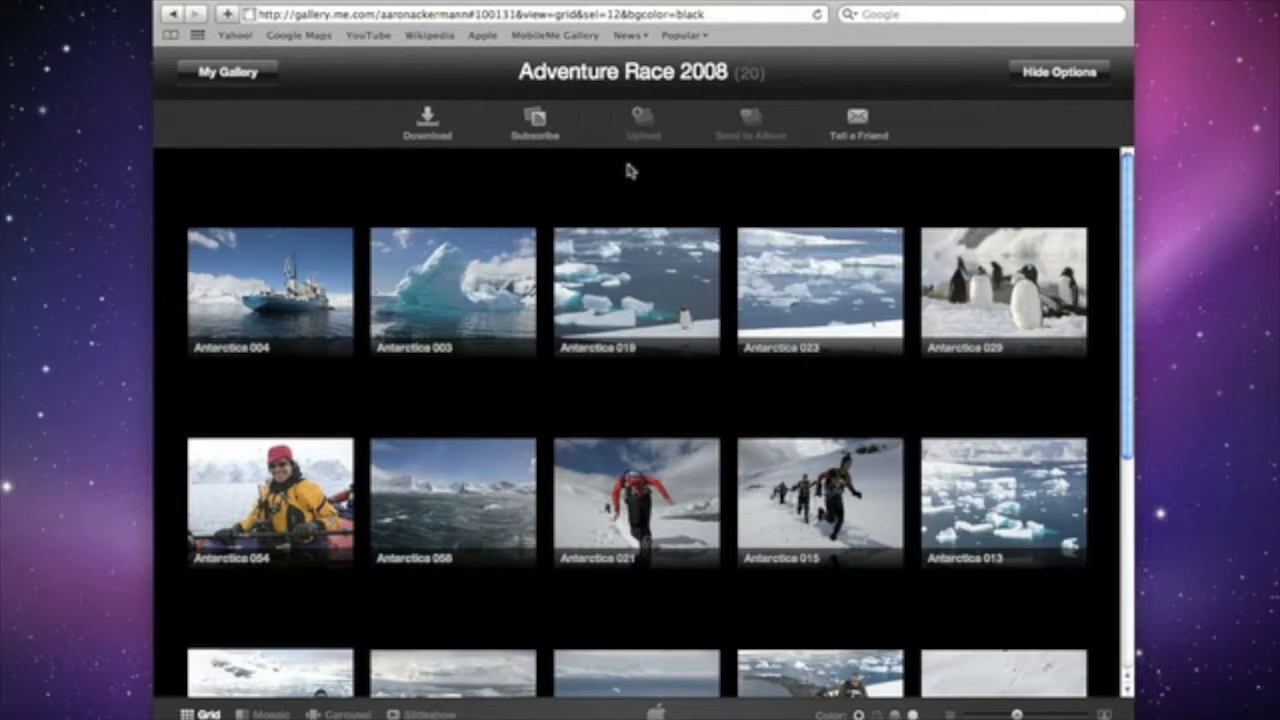
Return to the My Gallery overview in the browser and delete the Our Trip to Yellowstone gallery album in Aperture
{"action": "left_click", "coordinate": [270, 78]}
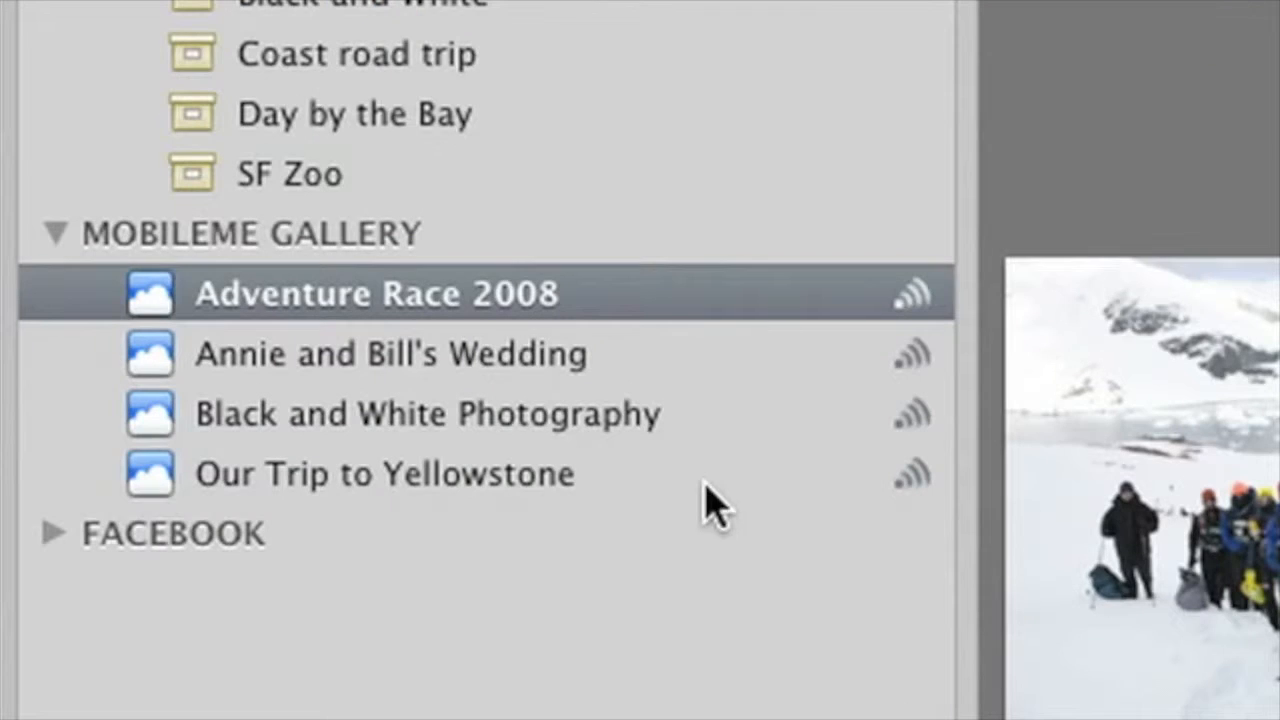
{"action": "left_click", "coordinate": [617, 500]}
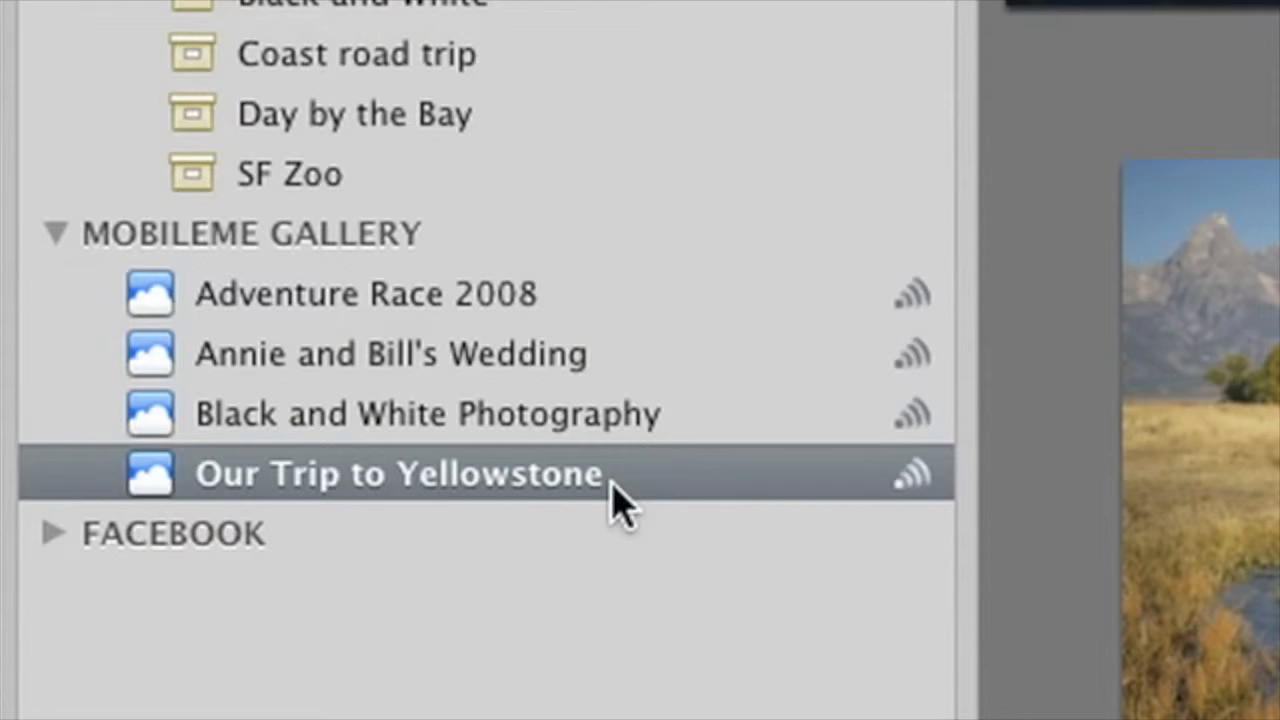
{"action": "key", "text": "Delete"}
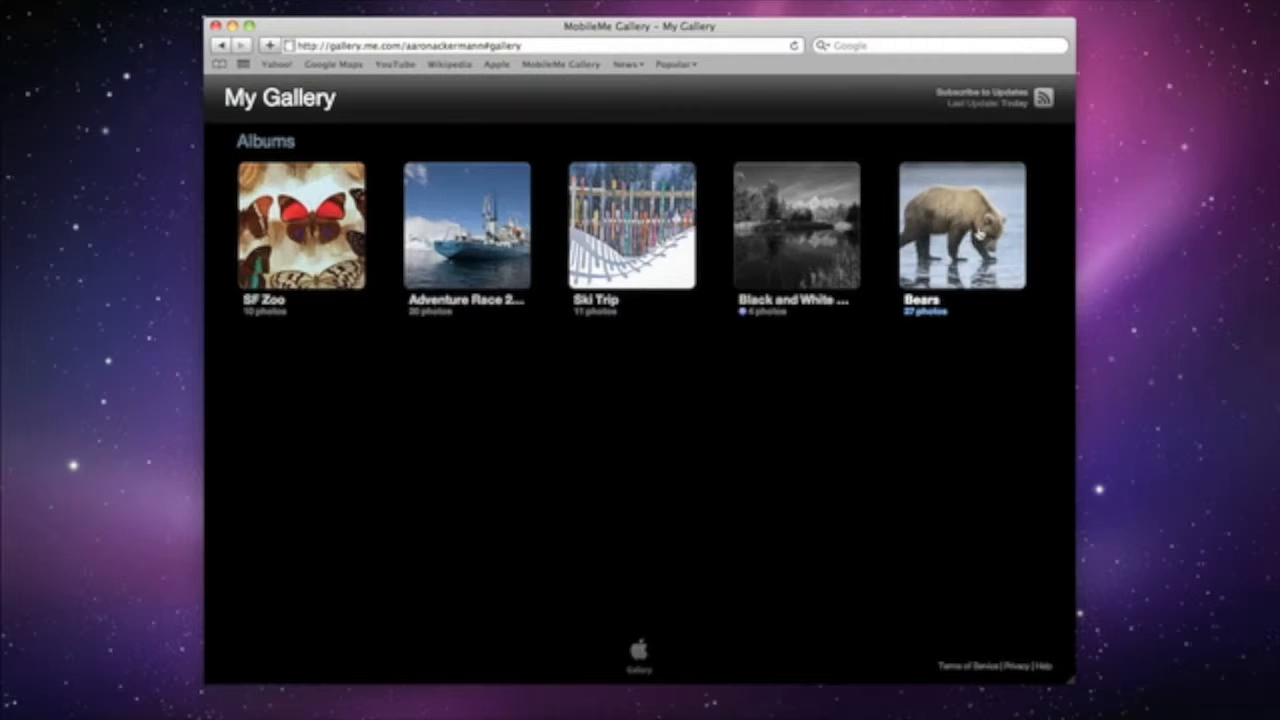
Open the Bears album in the web gallery and view its second, third and fourth photos
{"action": "left_click", "coordinate": [962, 225]}
{"action": "left_click", "coordinate": [889, 226]}
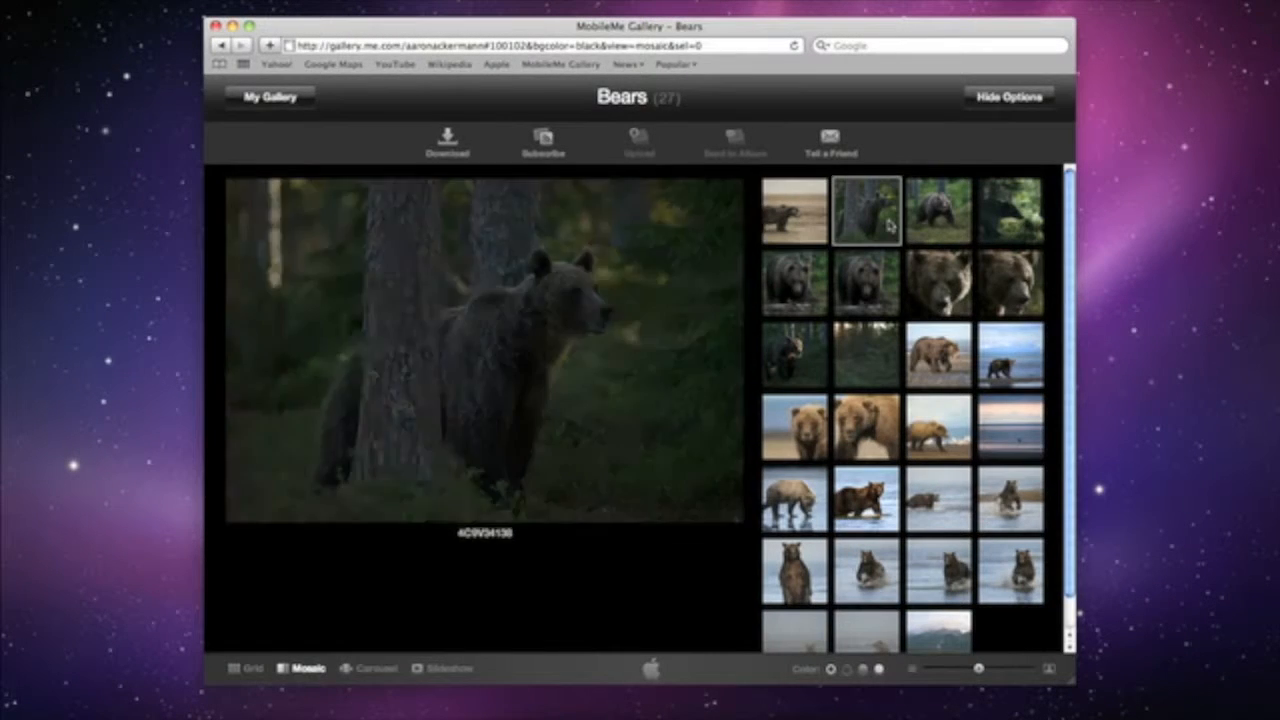
{"action": "left_click", "coordinate": [936, 224]}
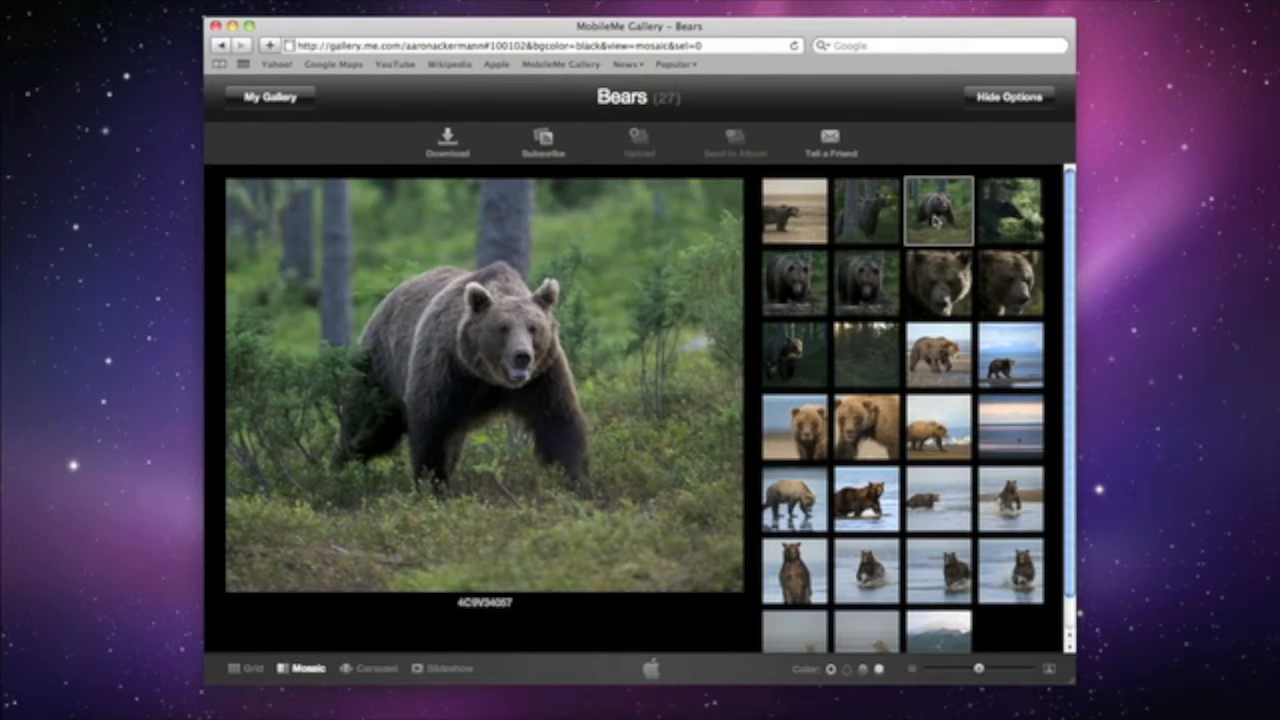
{"action": "left_click", "coordinate": [1000, 228]}
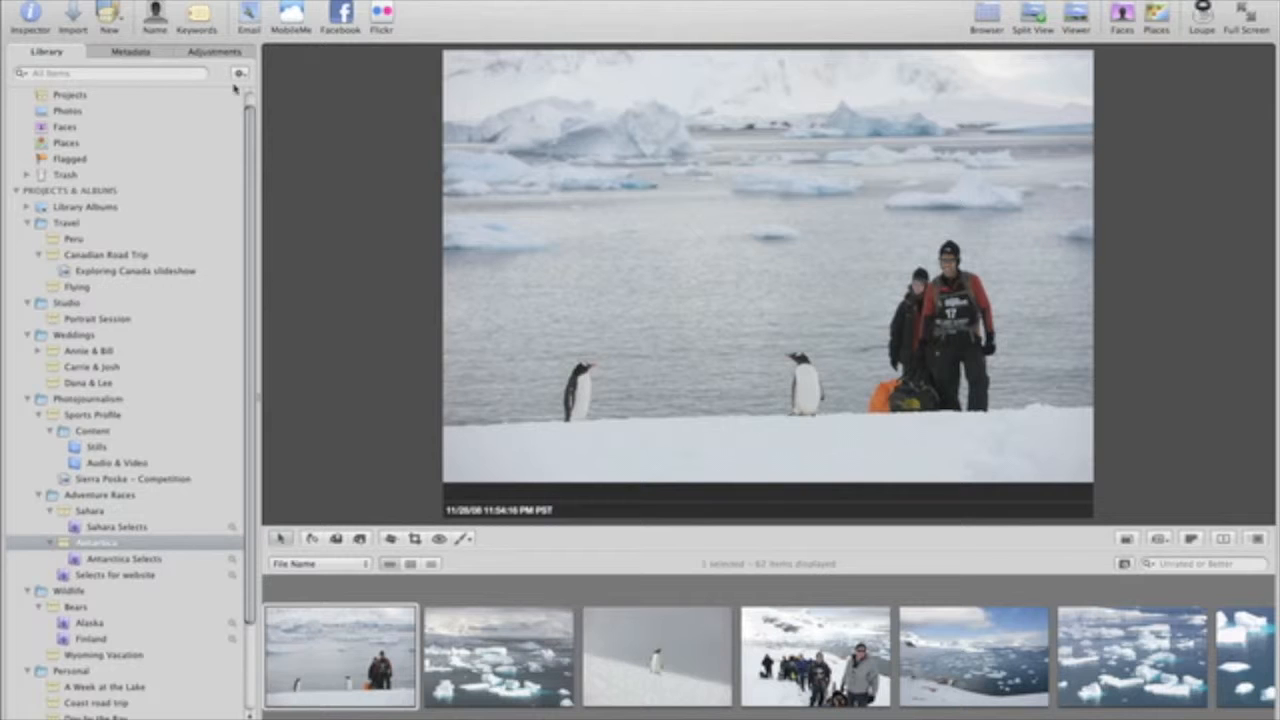
Adjust the Antarctica 006 photo's time to 9:54:16 AM on 11/28/2008, changing the master file as well
{"action": "left_click", "coordinate": [131, 51]}
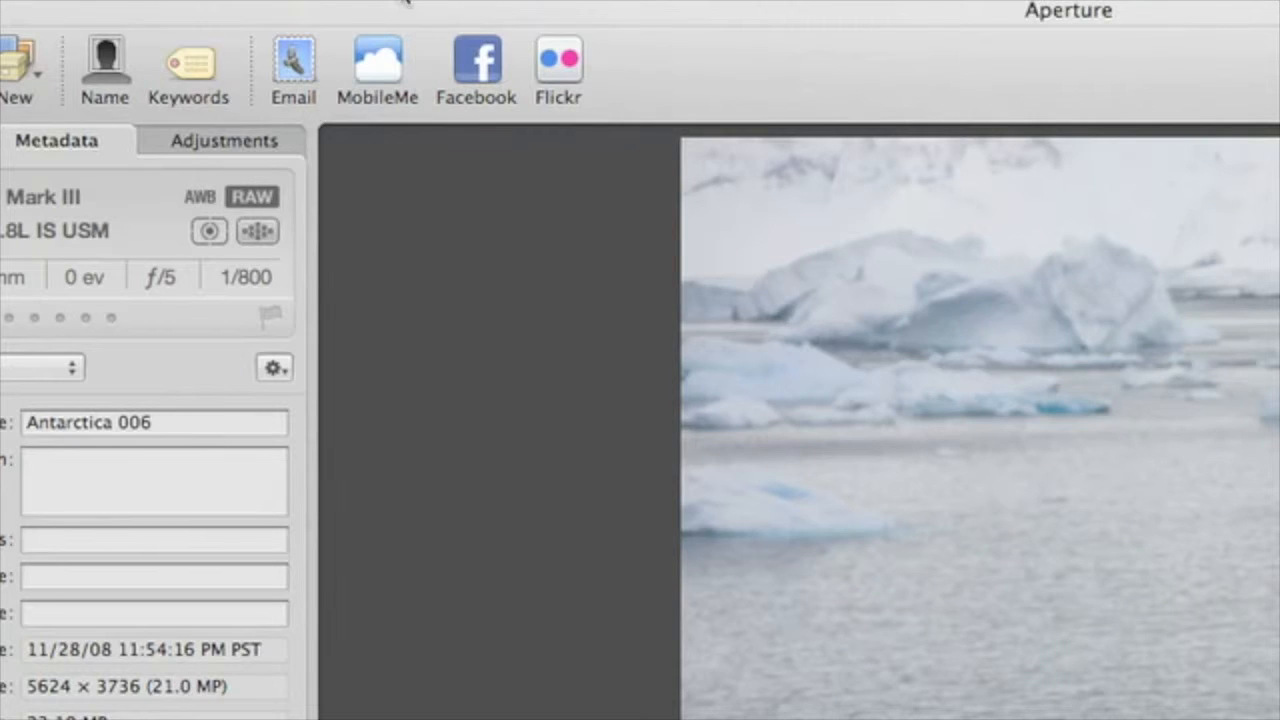
{"action": "left_click", "coordinate": [402, 2]}
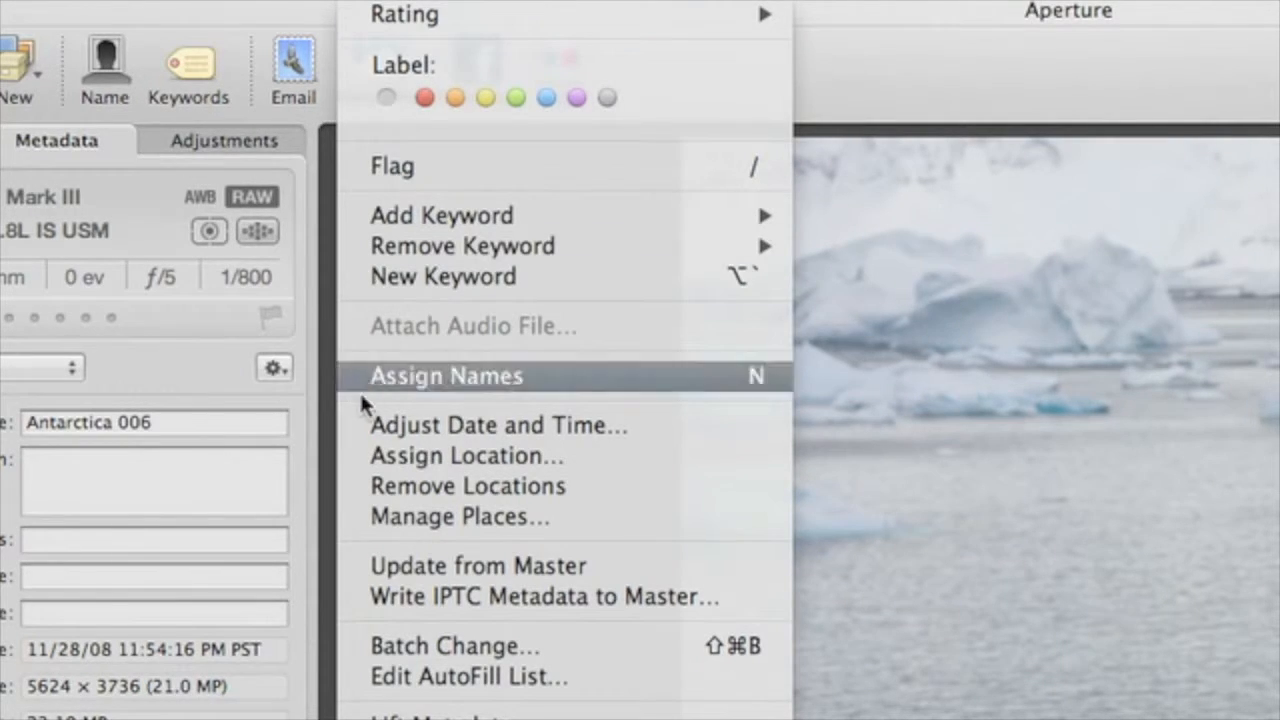
{"action": "left_click", "coordinate": [346, 428]}
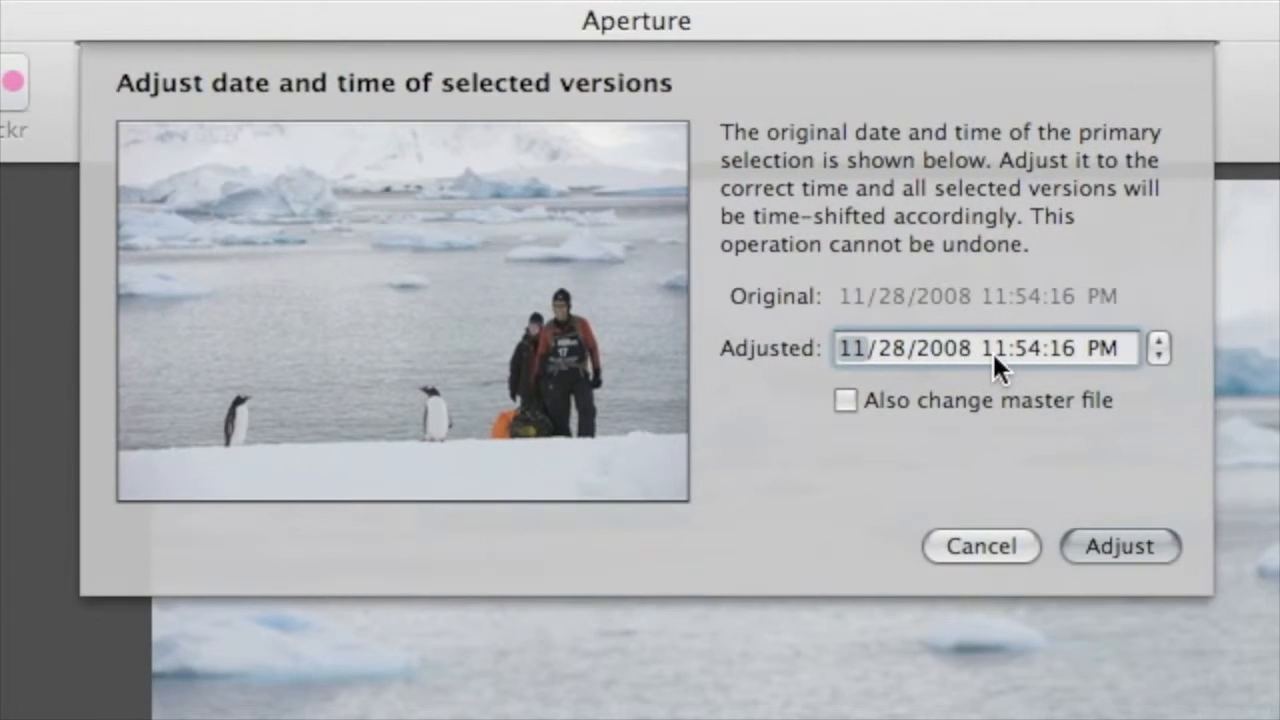
{"action": "left_click", "coordinate": [1046, 340]}
{"action": "type", "text": "9"}
{"action": "left_click", "coordinate": [1107, 349]}
{"action": "key", "text": "a"}
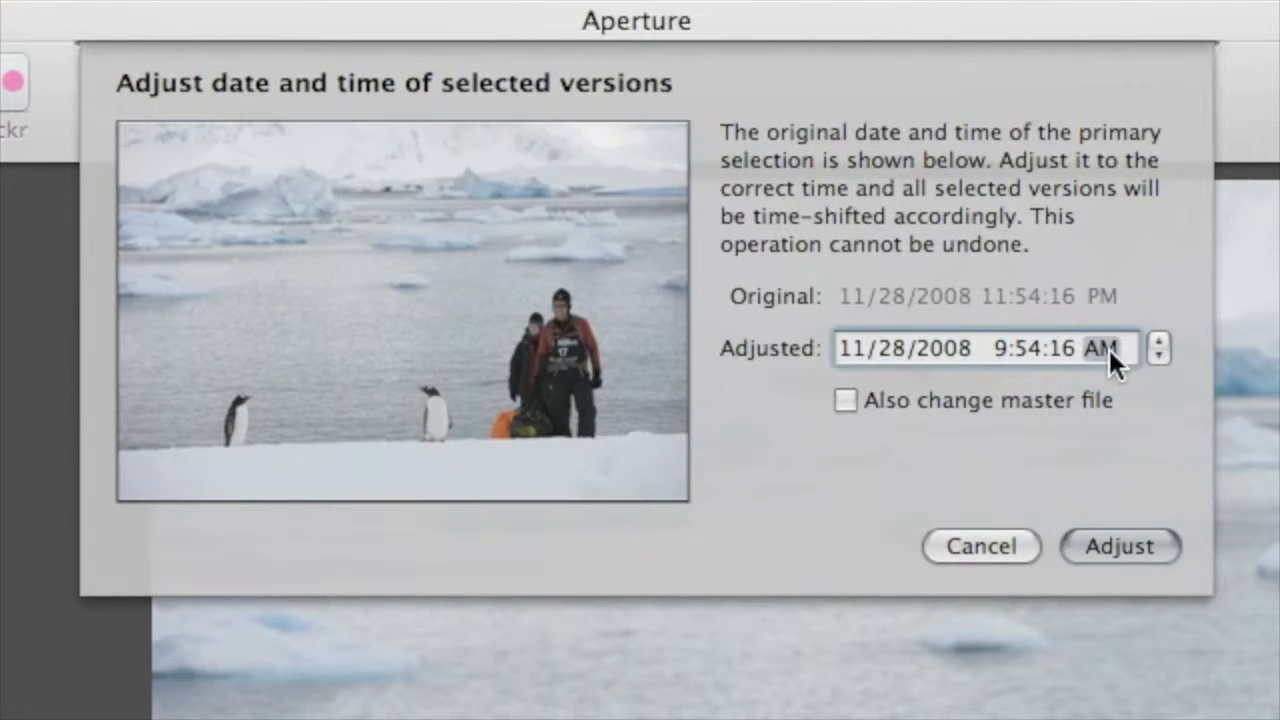
{"action": "left_click", "coordinate": [843, 401]}
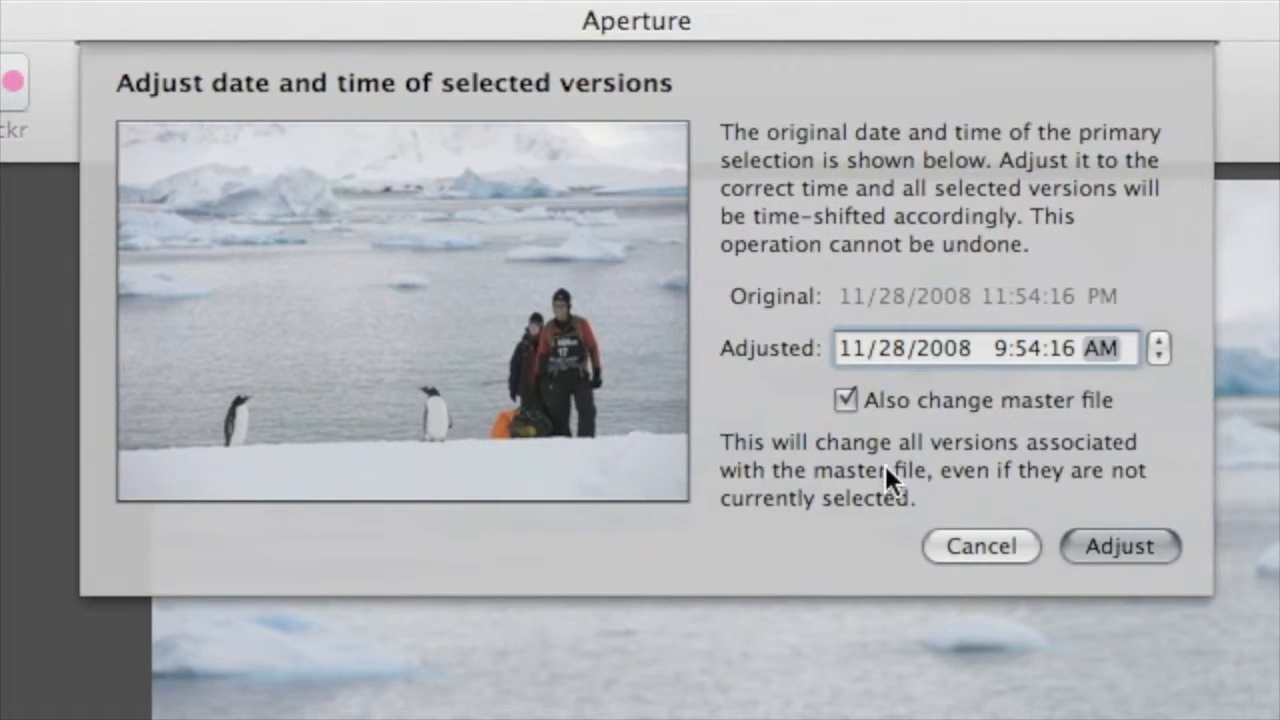
{"action": "left_click", "coordinate": [1082, 548]}
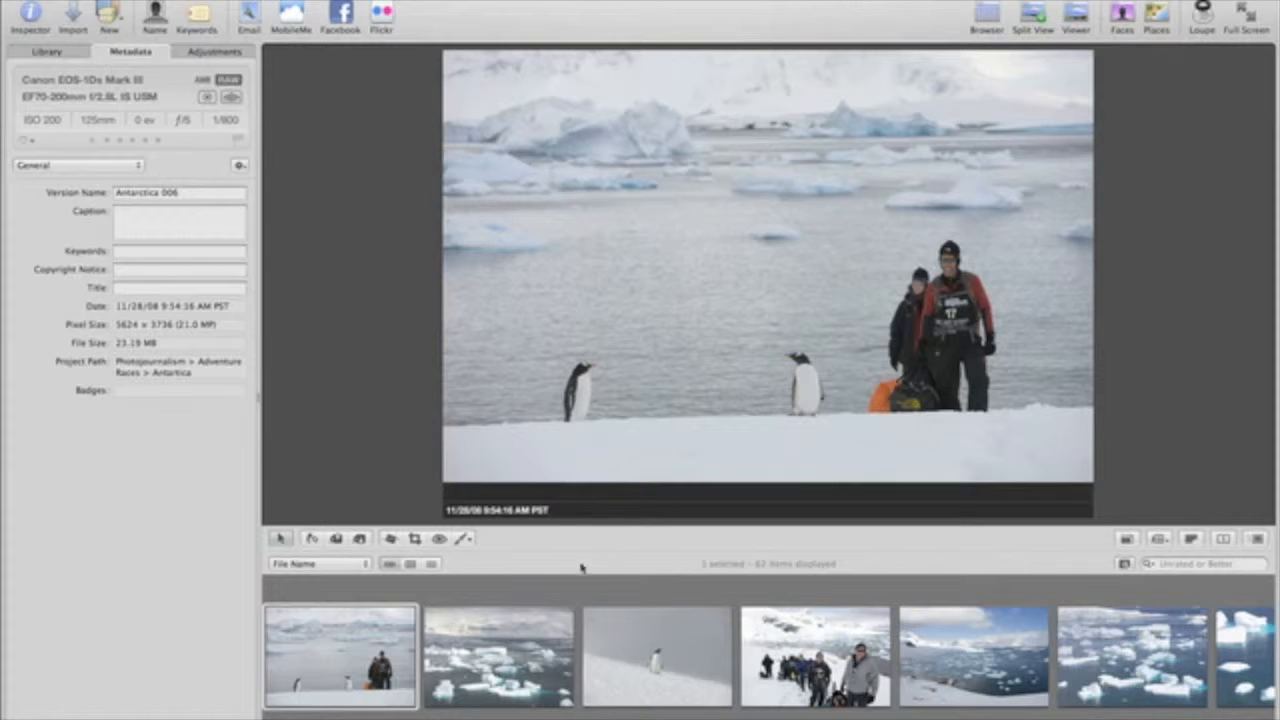
Select the five photos following Antarctica 006 and time-shift them together by setting the primary photo to 11/28/2008 9:06:44 AM
{"action": "left_click_drag", "start_coordinate": [533, 597], "coordinate": [1200, 660]}
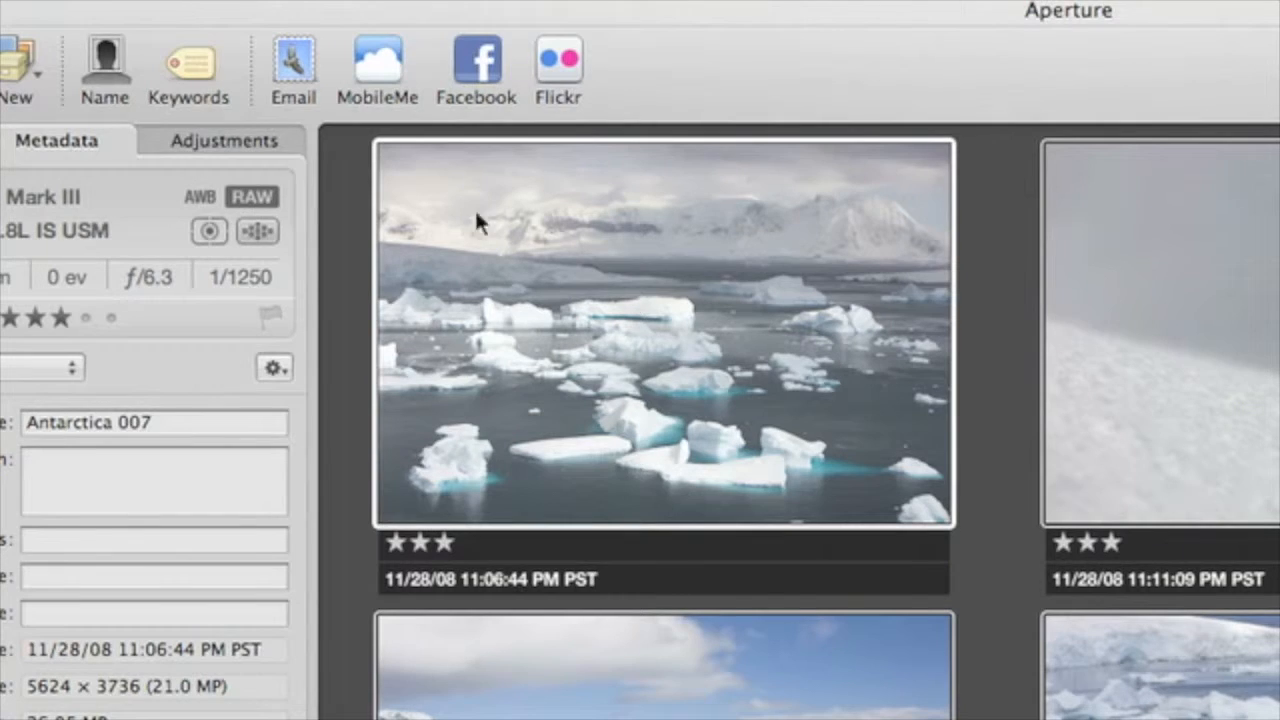
{"action": "left_click", "coordinate": [300, 1]}
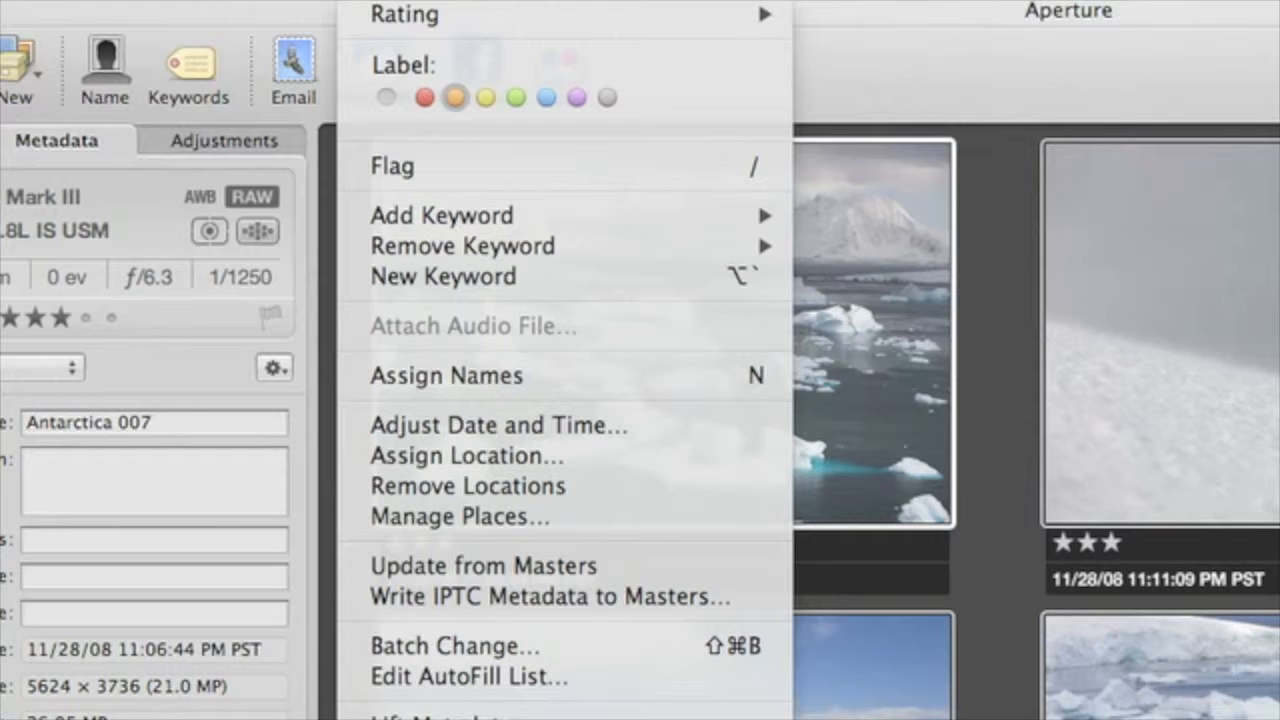
{"action": "left_click", "coordinate": [359, 424]}
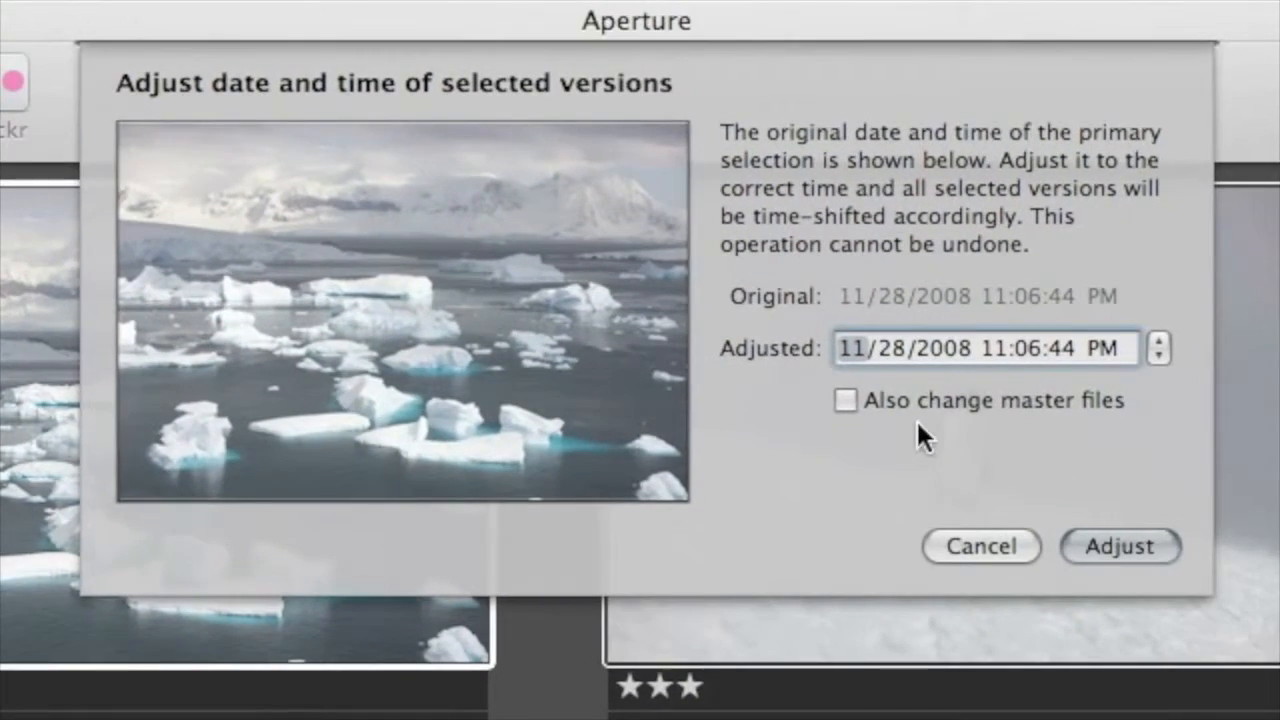
{"action": "left_click", "coordinate": [1177, 313]}
{"action": "type", "text": "9"}
{"action": "left_click", "coordinate": [1111, 349]}
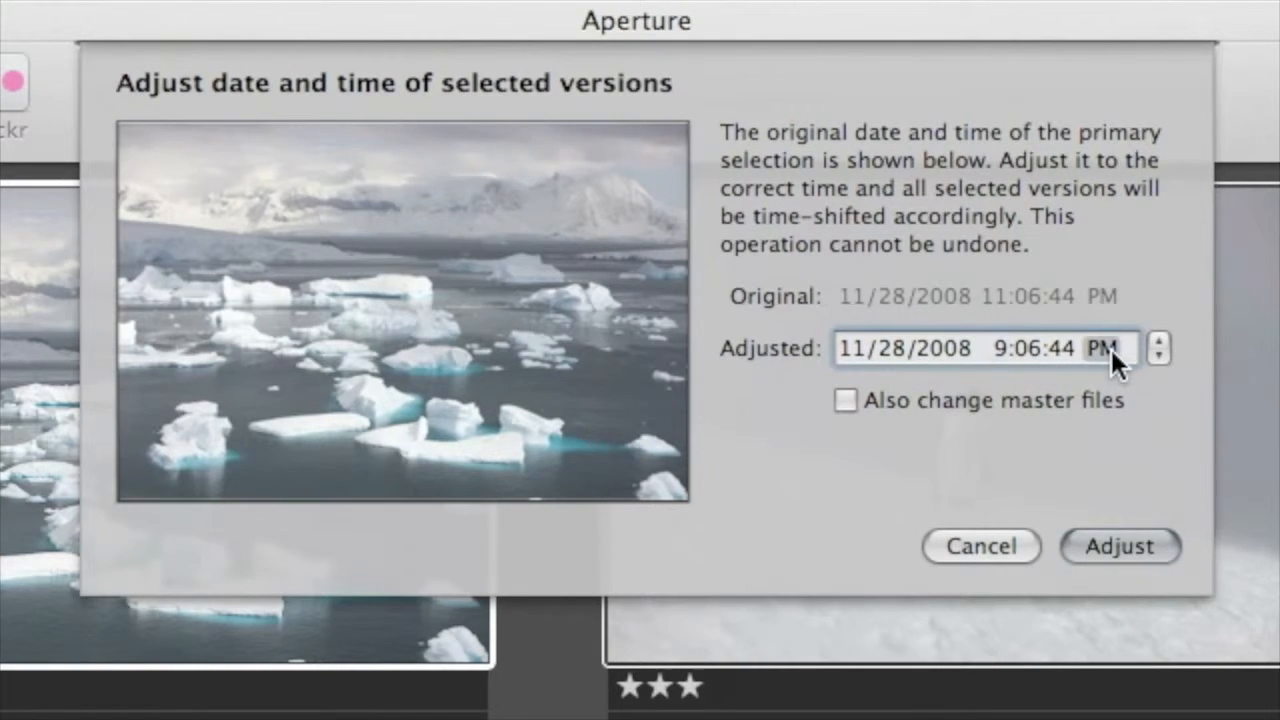
{"action": "type", "text": "a"}
{"action": "left_click", "coordinate": [1080, 546]}
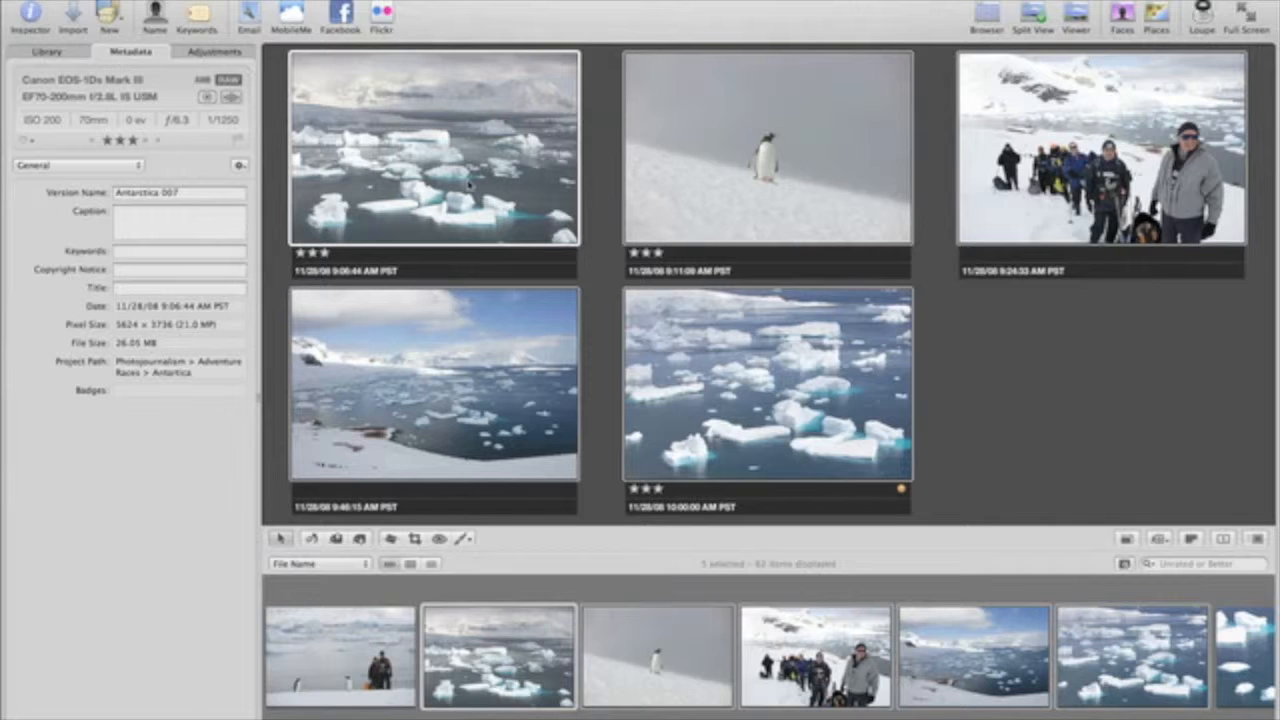
Enlarge the Antarctica 007 photo and step through the following four photos to check their adjusted times
{"action": "double_click", "coordinate": [468, 183]}
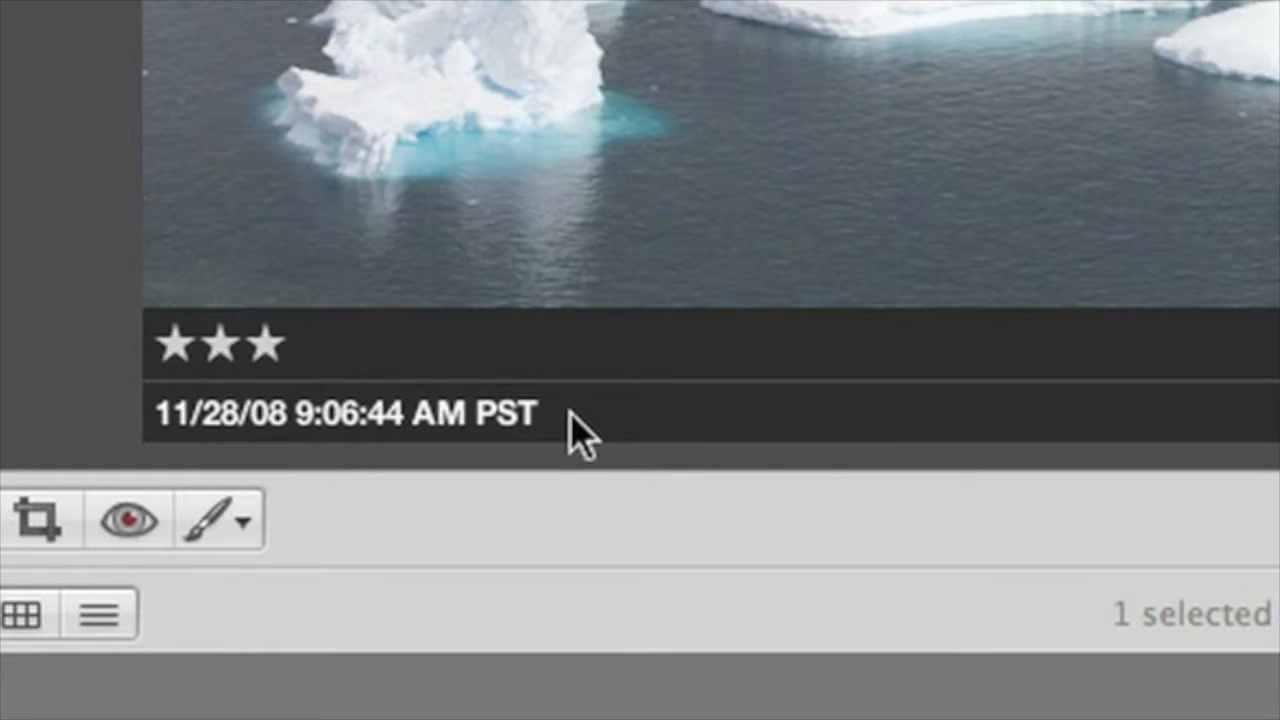
{"action": "key", "text": "Right"}
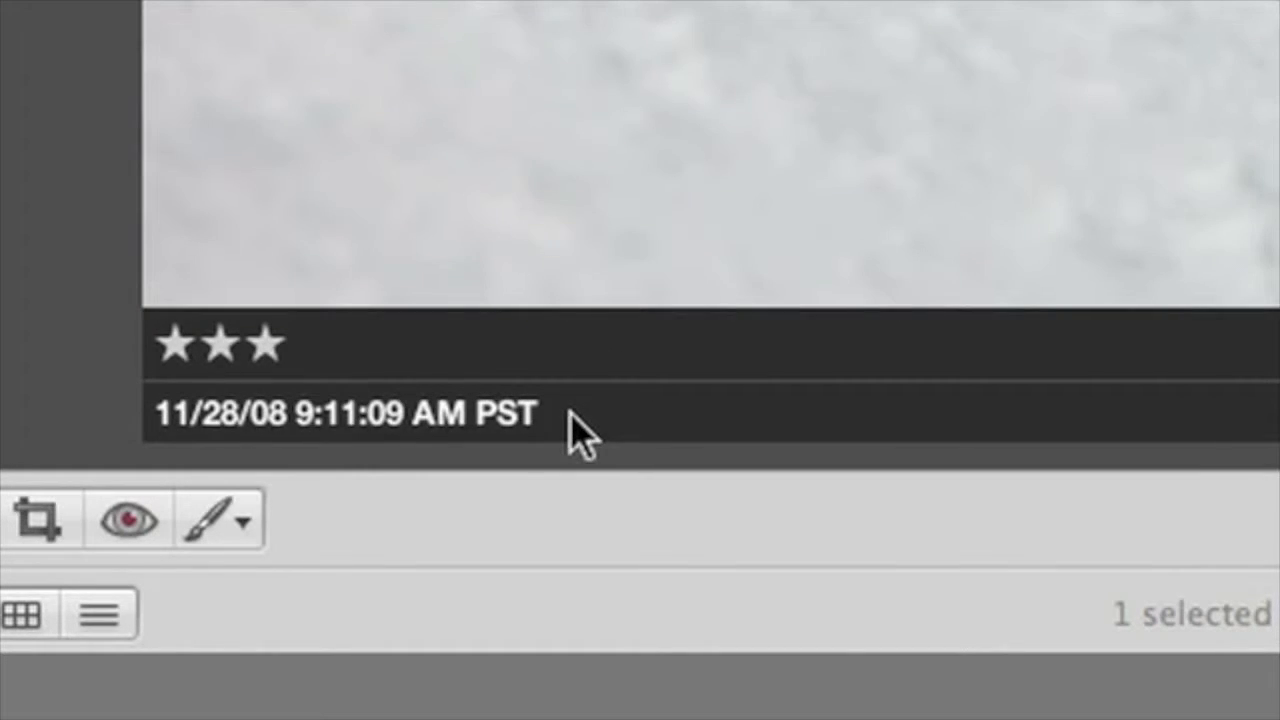
{"action": "key", "text": "Right"}
{"action": "key", "text": "Right"}
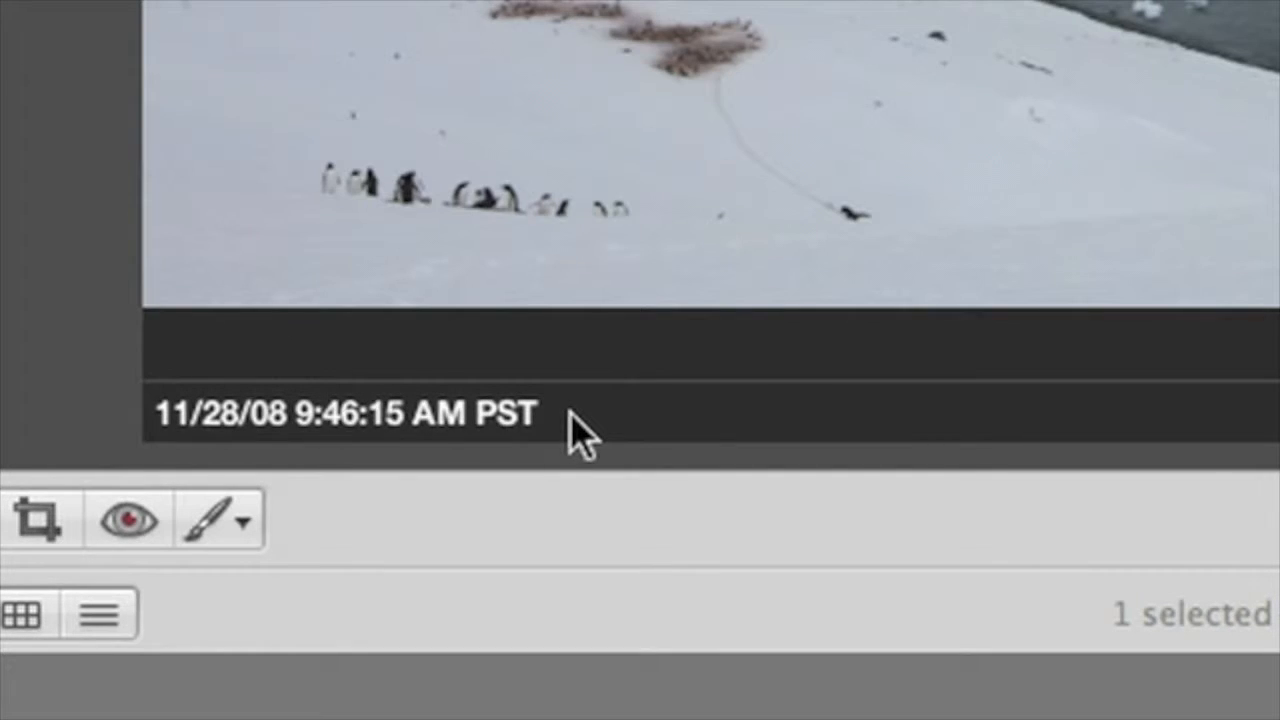
{"action": "key", "text": "Right"}
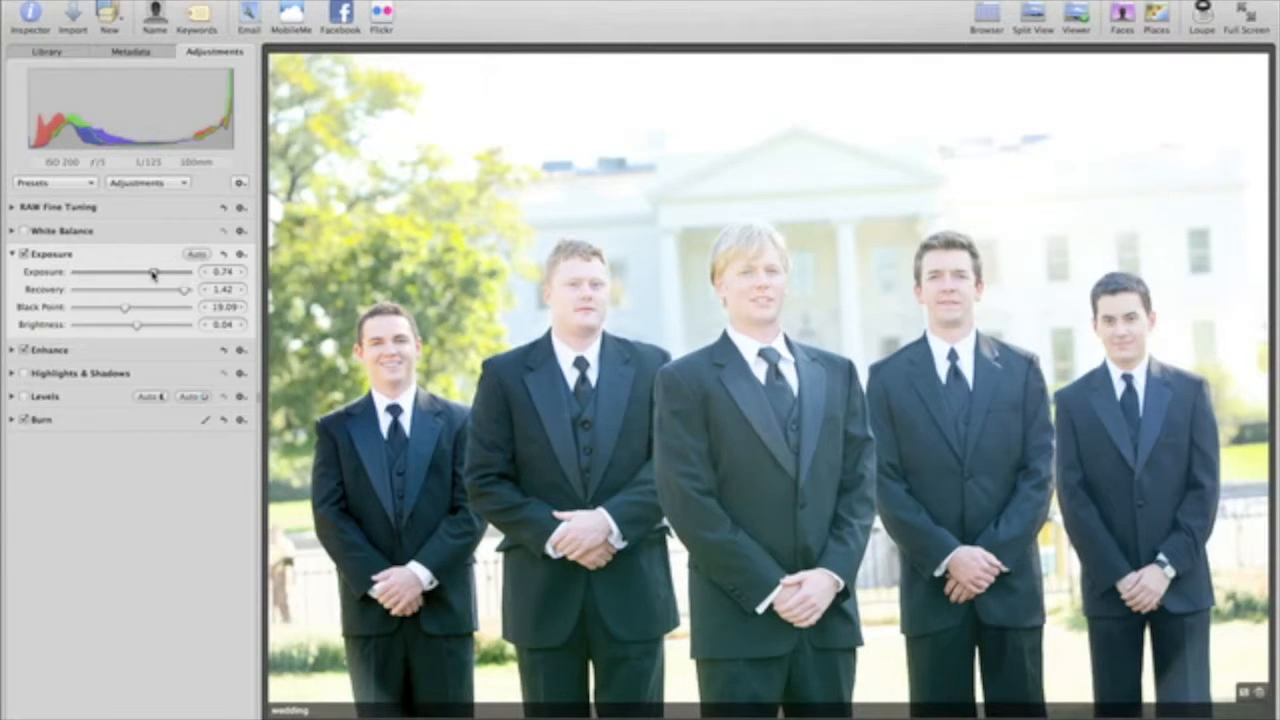
Correct the groomsmen photo's tones by lowering Exposure and raising Recovery and Black Point
{"action": "left_click_drag", "start_coordinate": [153, 272], "coordinate": [116, 273]}
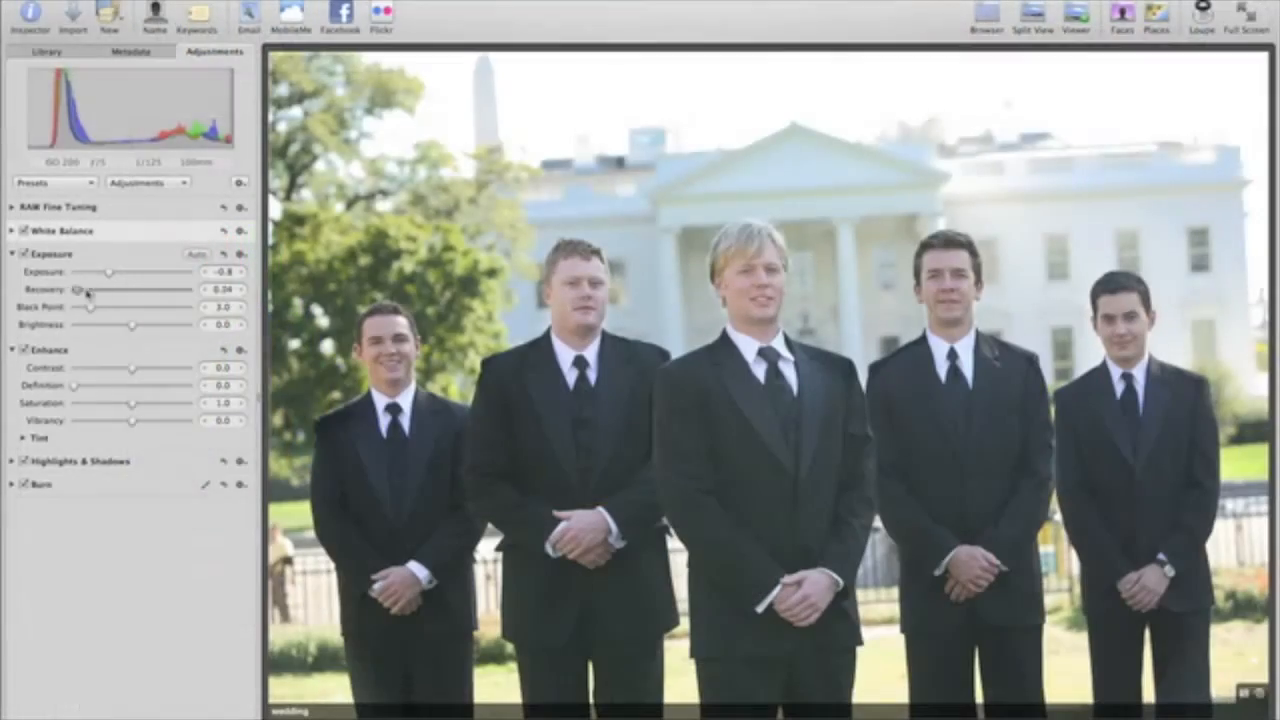
{"action": "left_click_drag", "start_coordinate": [80, 289], "coordinate": [186, 294]}
{"action": "left_click_drag", "start_coordinate": [97, 313], "coordinate": [114, 314]}
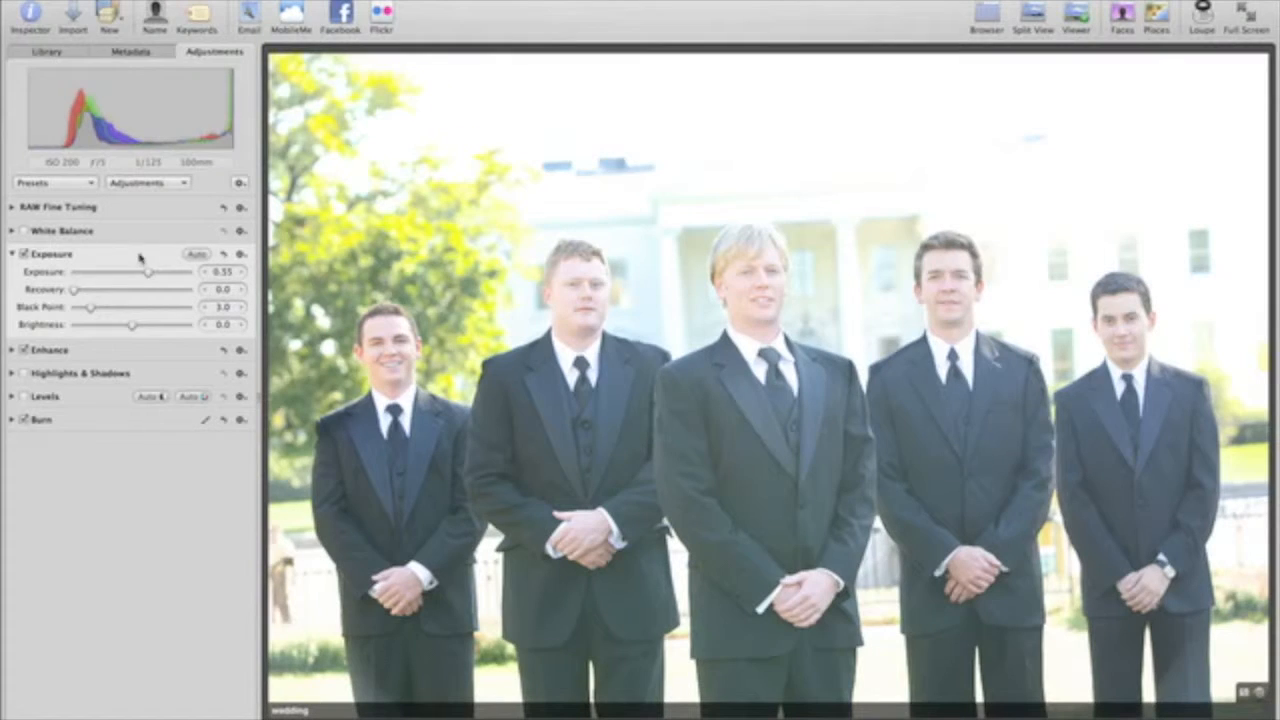
Refine the groomsmen photo's tones to about -0.58 Exposure, 1.43 Recovery, 21.36 Black Point and 0.09 Brightness
{"action": "left_click_drag", "start_coordinate": [147, 272], "coordinate": [115, 276]}
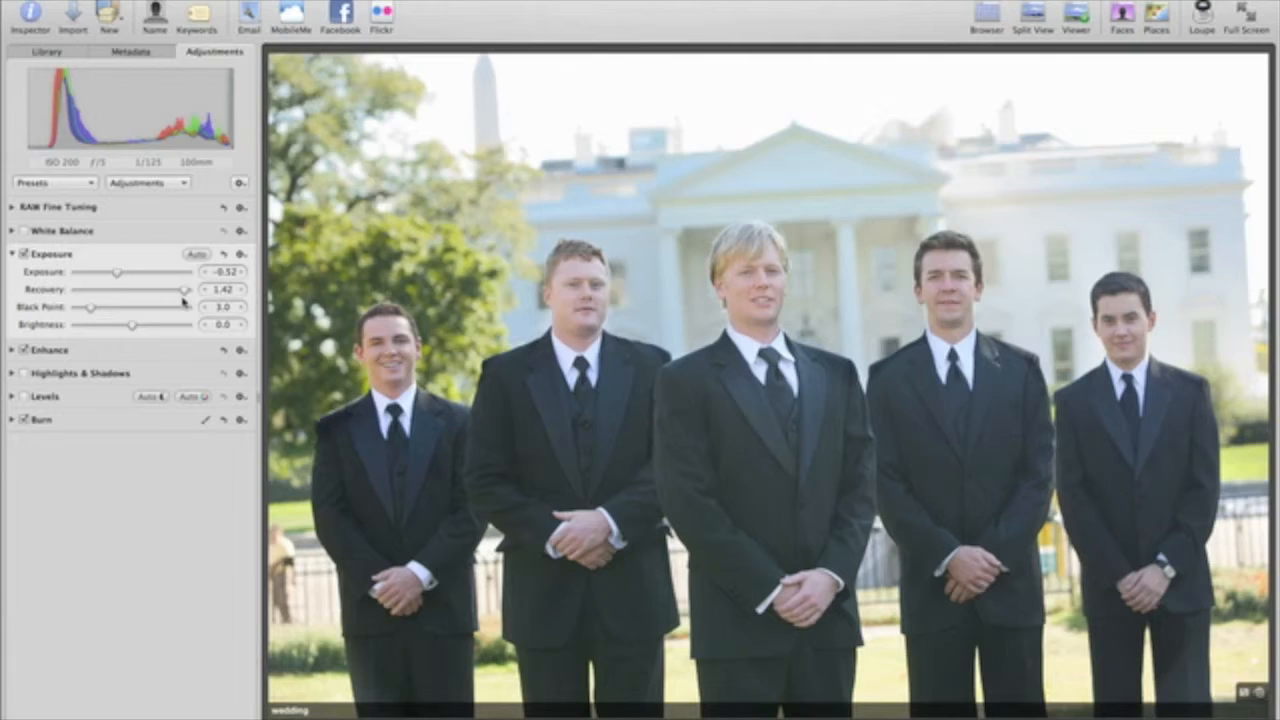
{"action": "mouse_move", "coordinate": [122, 307]}
{"action": "left_mouse_down"}
{"action": "mouse_move", "coordinate": [92, 308]}
{"action": "mouse_move", "coordinate": [125, 311]}
{"action": "left_mouse_up"}
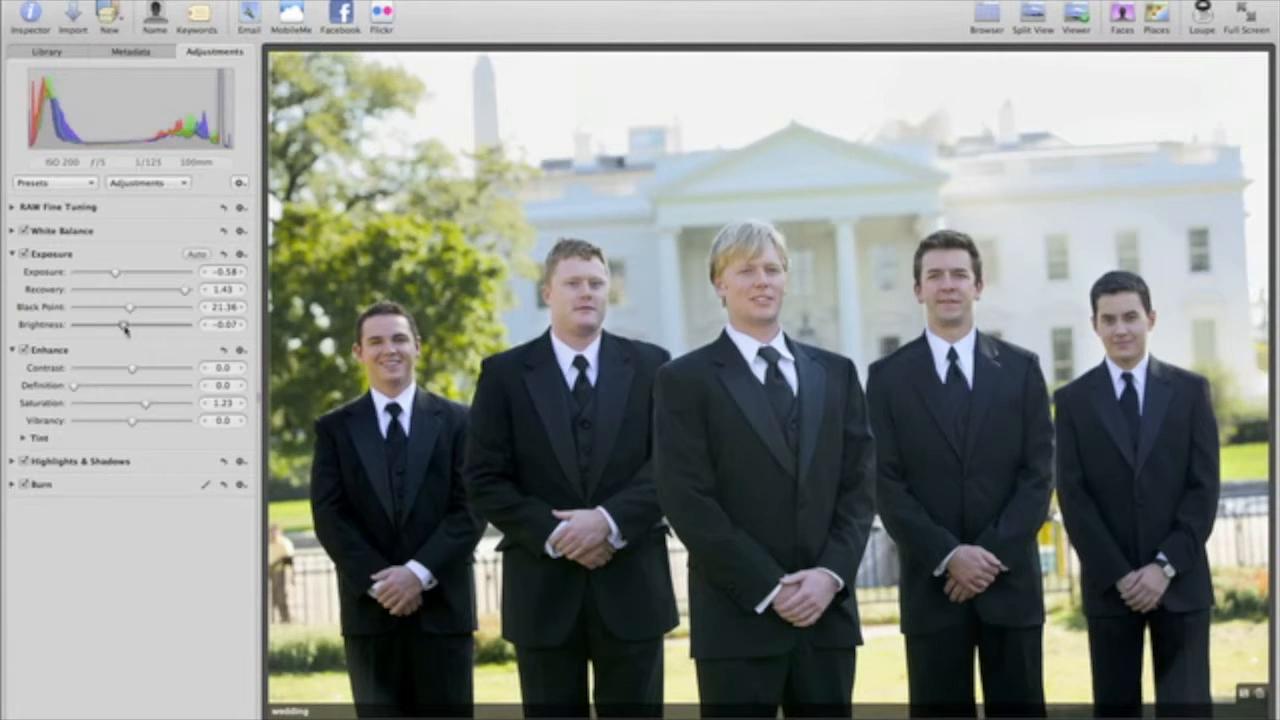
{"action": "left_click_drag", "start_coordinate": [125, 325], "coordinate": [143, 328]}
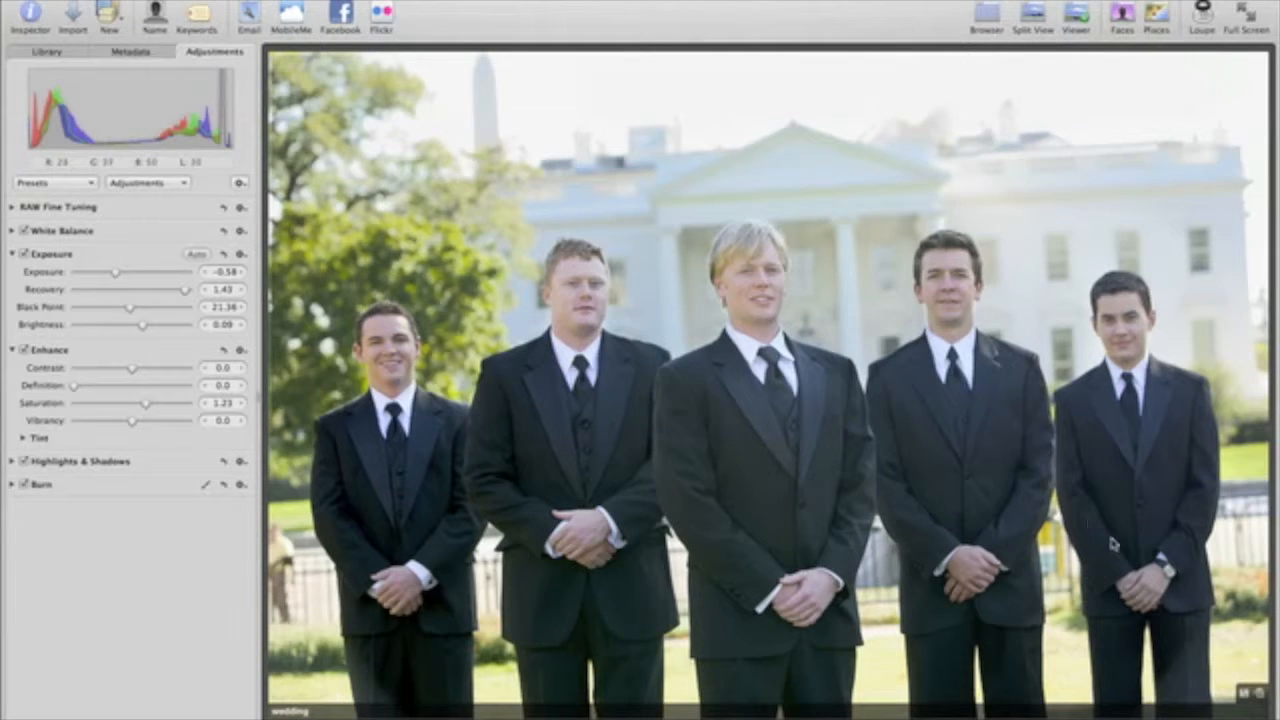
Compare the adjusted groomsmen photo with its master image, switching between the two versions twice
{"action": "key", "text": "m"}
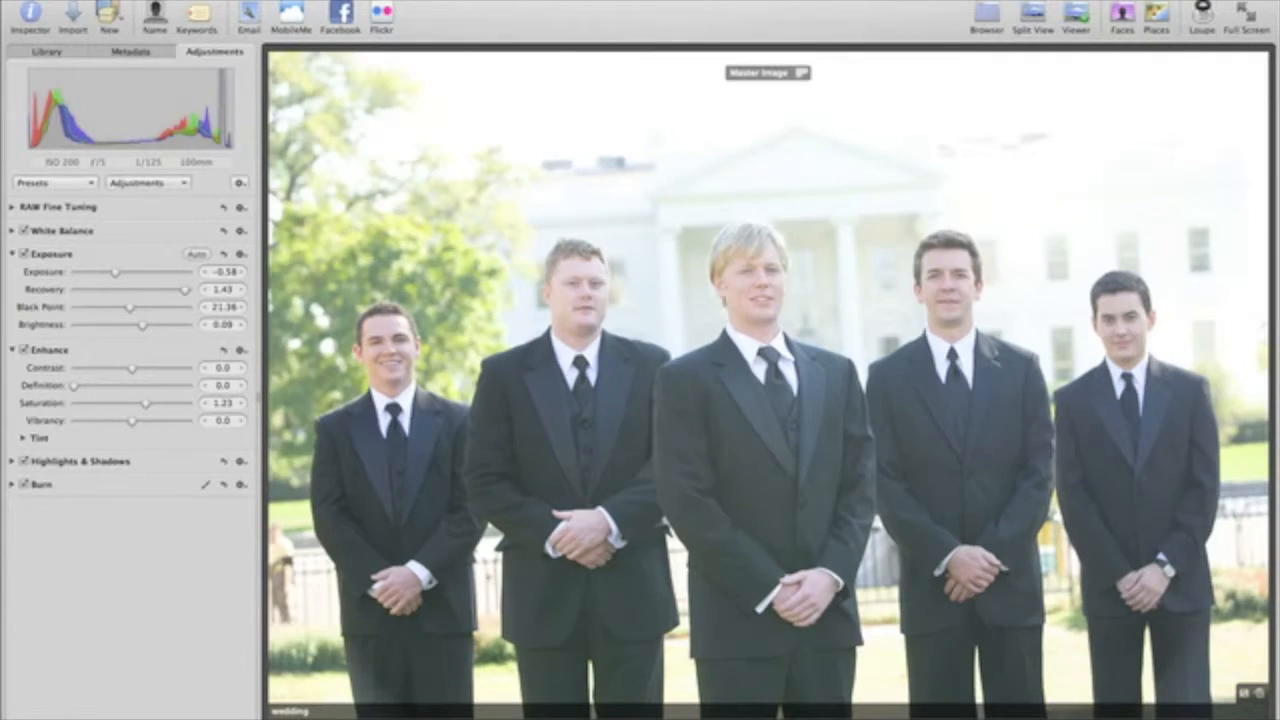
{"action": "key", "text": "m"}
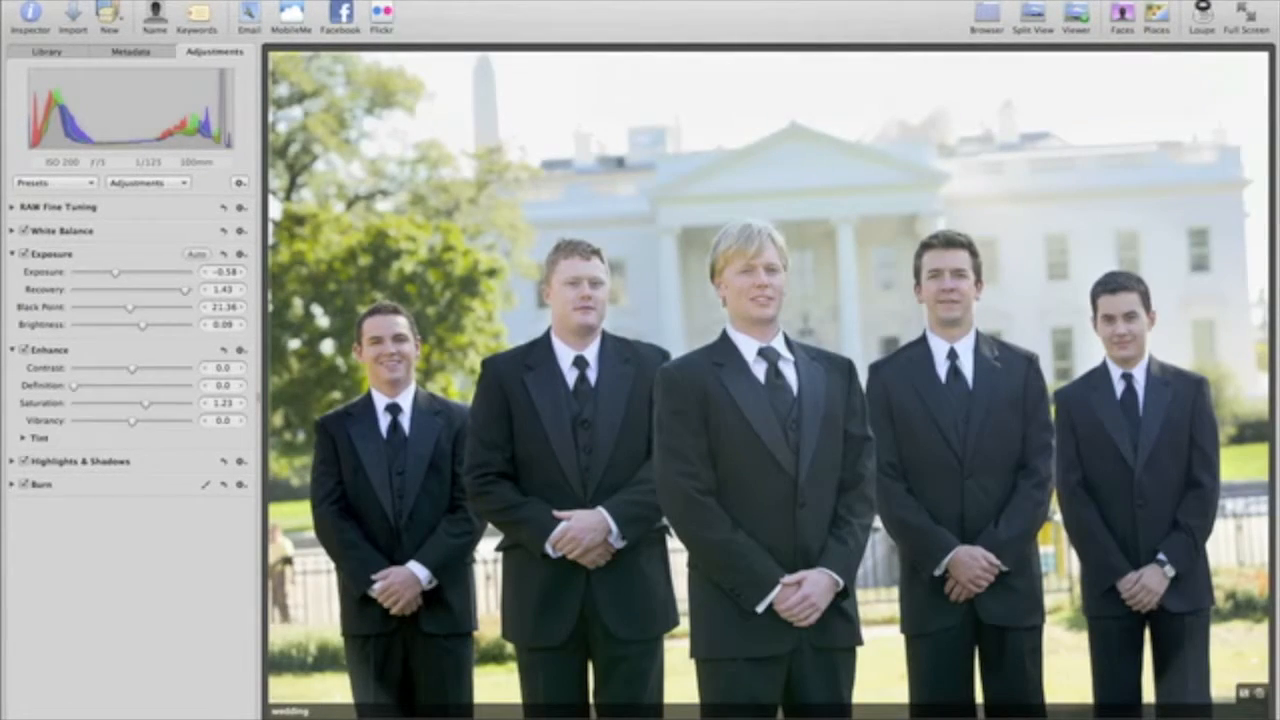
{"action": "key", "text": "m"}
{"action": "key", "text": "m"}
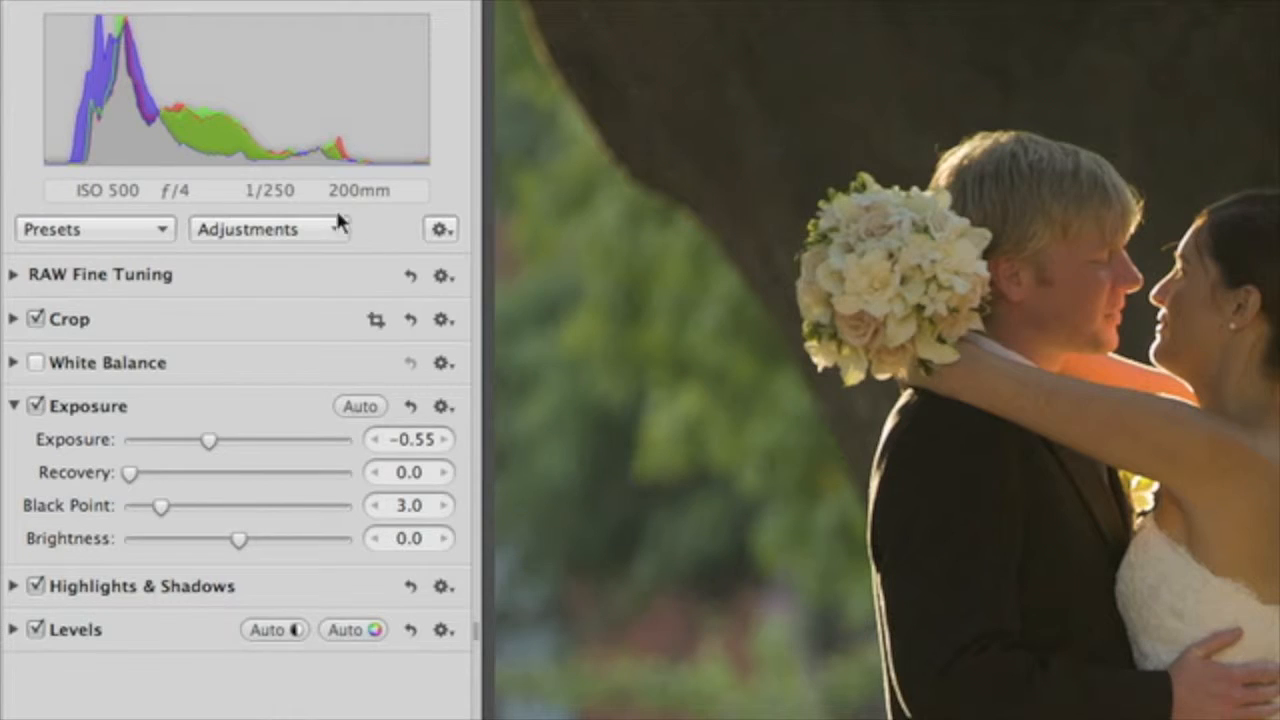
Add Dodge and Burn brush adjustments to the bride and groom photo, and brush Burn over the background foliage beside the groom
{"action": "left_click", "coordinate": [184, 184]}
{"action": "mouse_move", "coordinate": [242, 202]}
{"action": "left_click", "coordinate": [515, 296]}
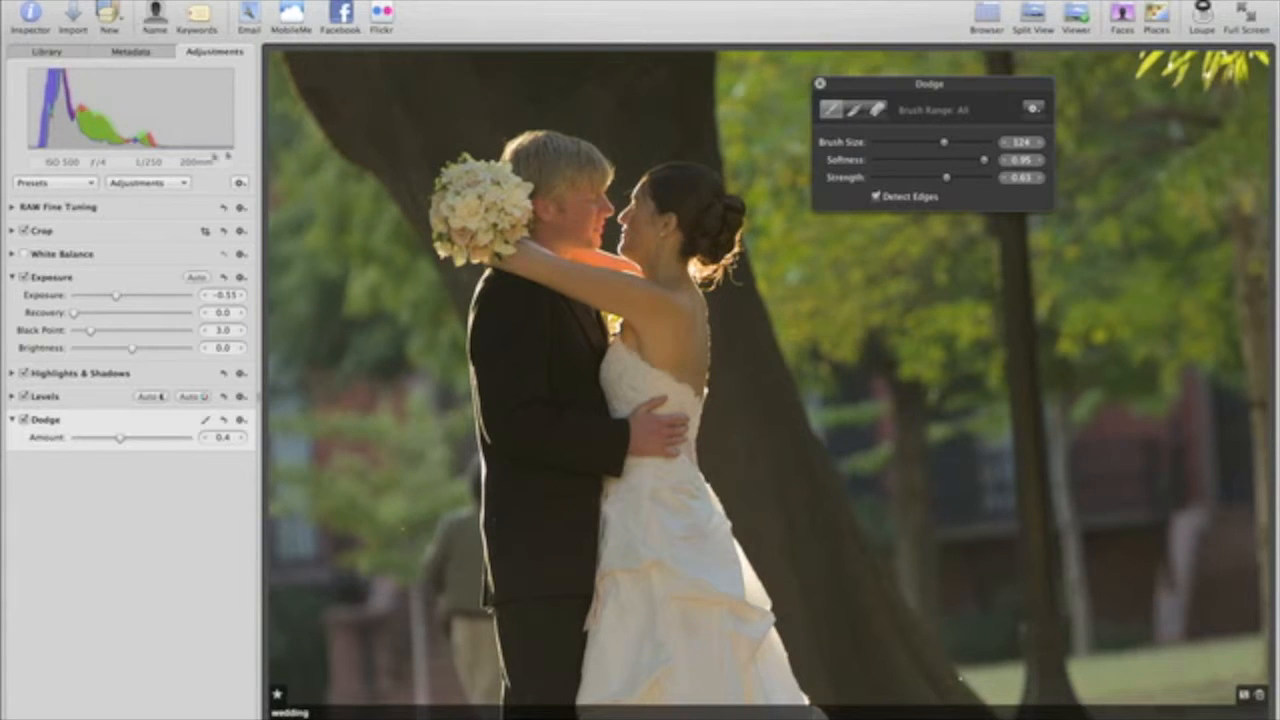
{"action": "left_click", "coordinate": [176, 184]}
{"action": "mouse_move", "coordinate": [190, 202]}
{"action": "left_click", "coordinate": [305, 231]}
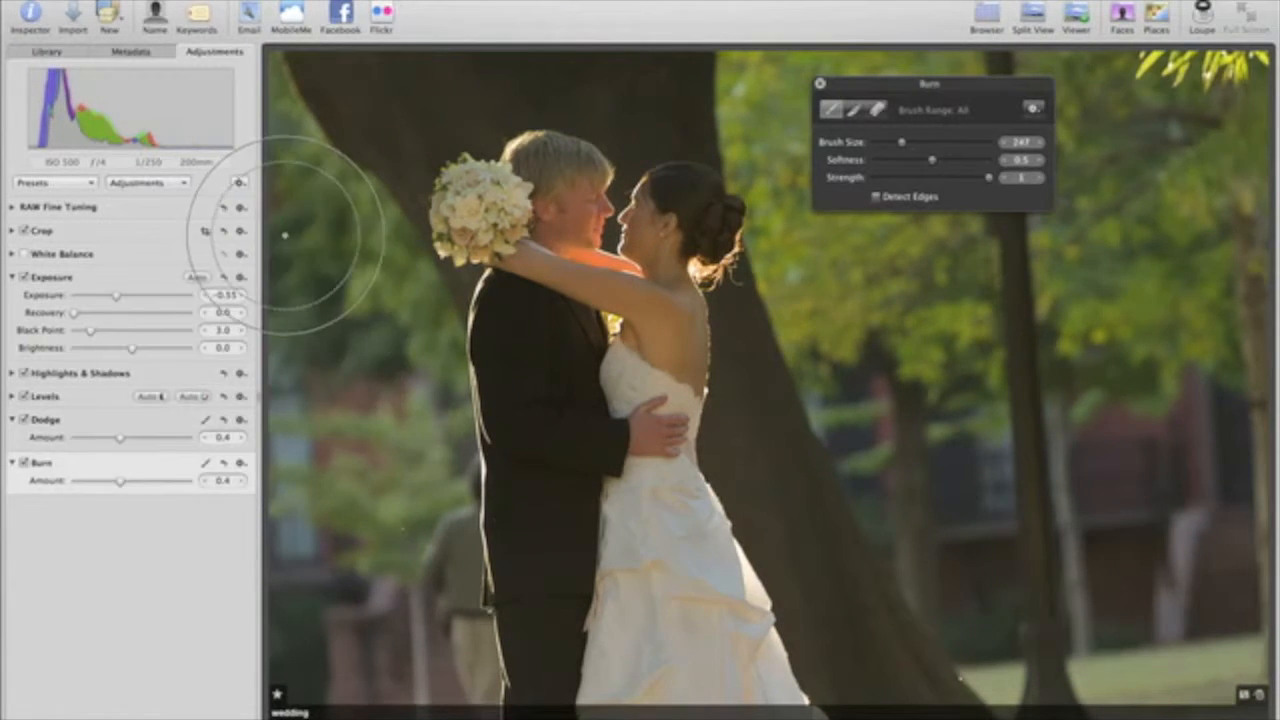
{"action": "mouse_move", "coordinate": [294, 512]}
{"action": "left_mouse_down"}
{"action": "mouse_move", "coordinate": [338, 650]}
{"action": "mouse_move", "coordinate": [440, 655]}
{"action": "mouse_move", "coordinate": [475, 600]}
{"action": "mouse_move", "coordinate": [468, 524]}
{"action": "mouse_move", "coordinate": [430, 450]}
{"action": "mouse_move", "coordinate": [409, 350]}
{"action": "mouse_move", "coordinate": [314, 172]}
{"action": "mouse_move", "coordinate": [300, 110]}
{"action": "mouse_move", "coordinate": [326, 93]}
{"action": "mouse_move", "coordinate": [462, 75]}
{"action": "left_mouse_up"}
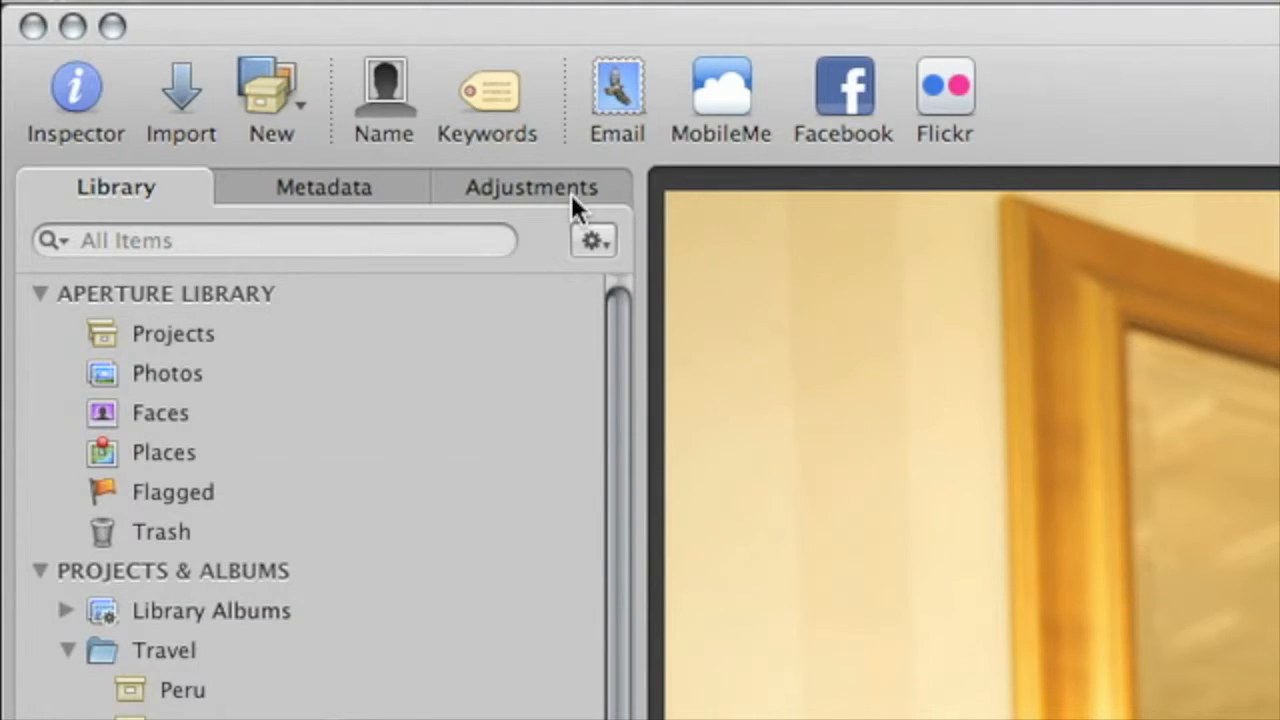
Correct the bride photo's white balance by sampling neutral gray on the white dress, resampling it at a second spot
{"action": "left_click", "coordinate": [572, 197]}
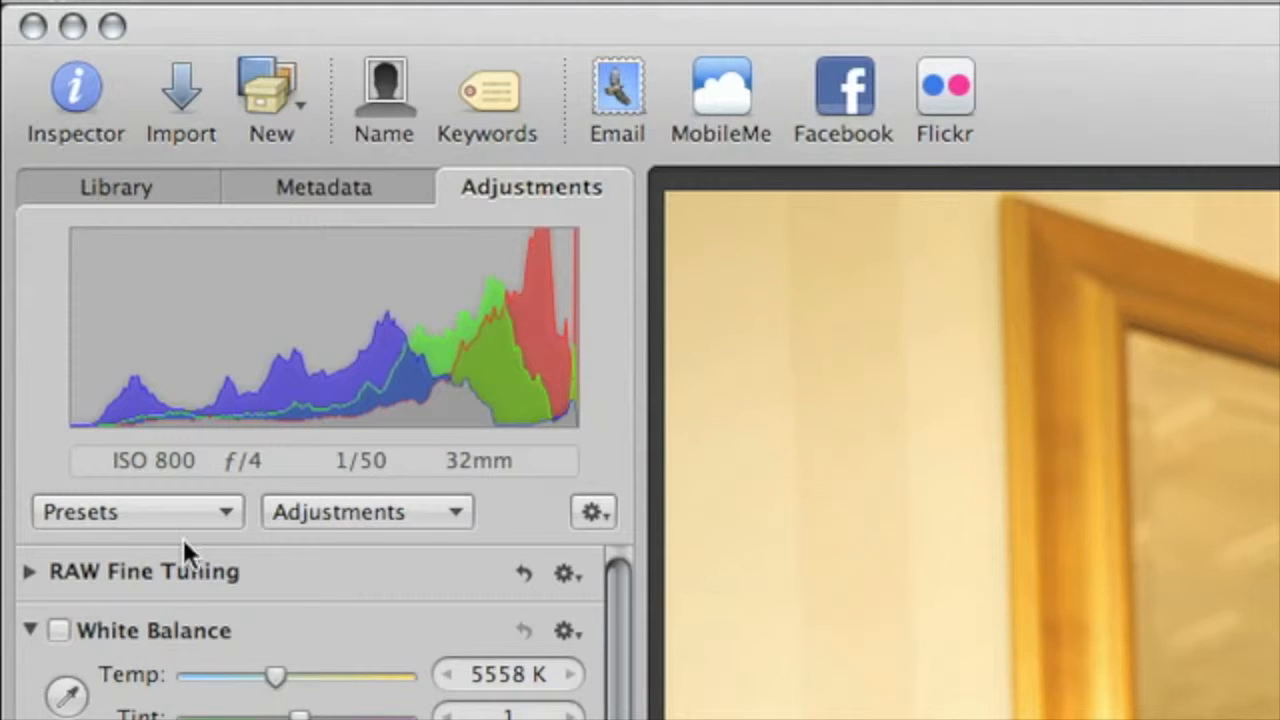
{"action": "left_click", "coordinate": [84, 699]}
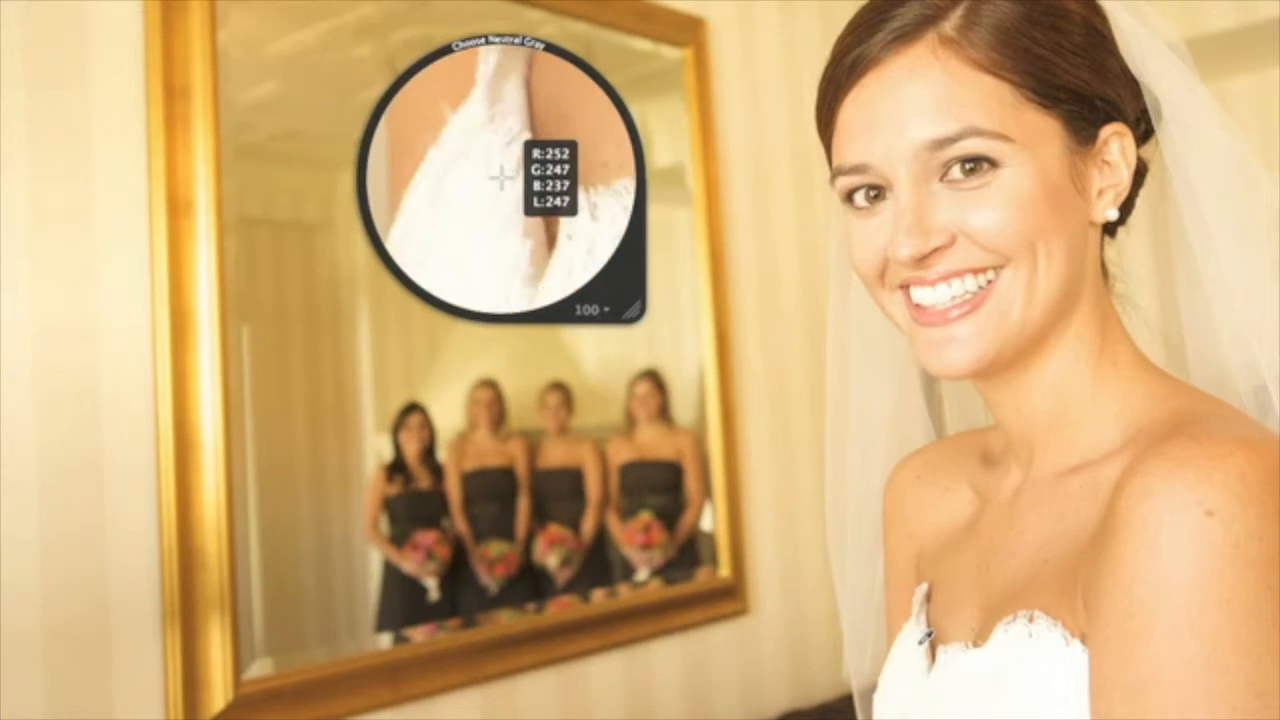
{"action": "left_click", "coordinate": [926, 636]}
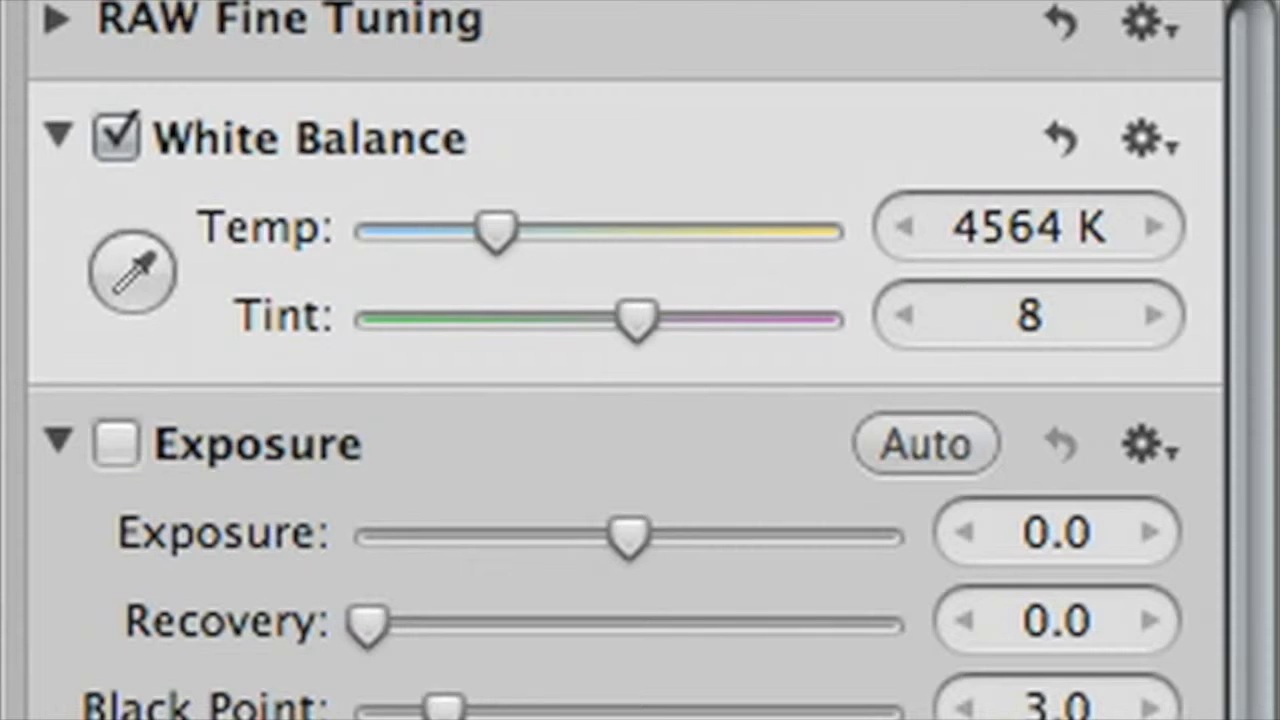
{"action": "left_click", "coordinate": [160, 272]}
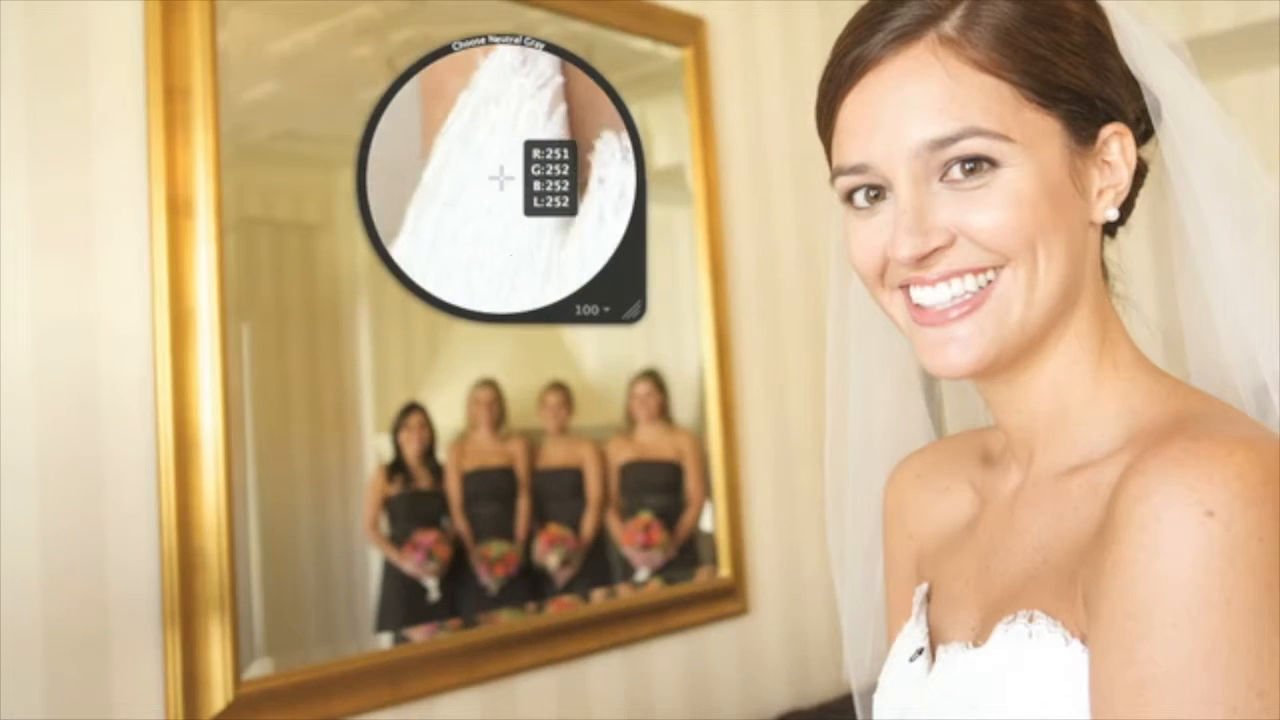
{"action": "left_click", "coordinate": [1063, 665]}
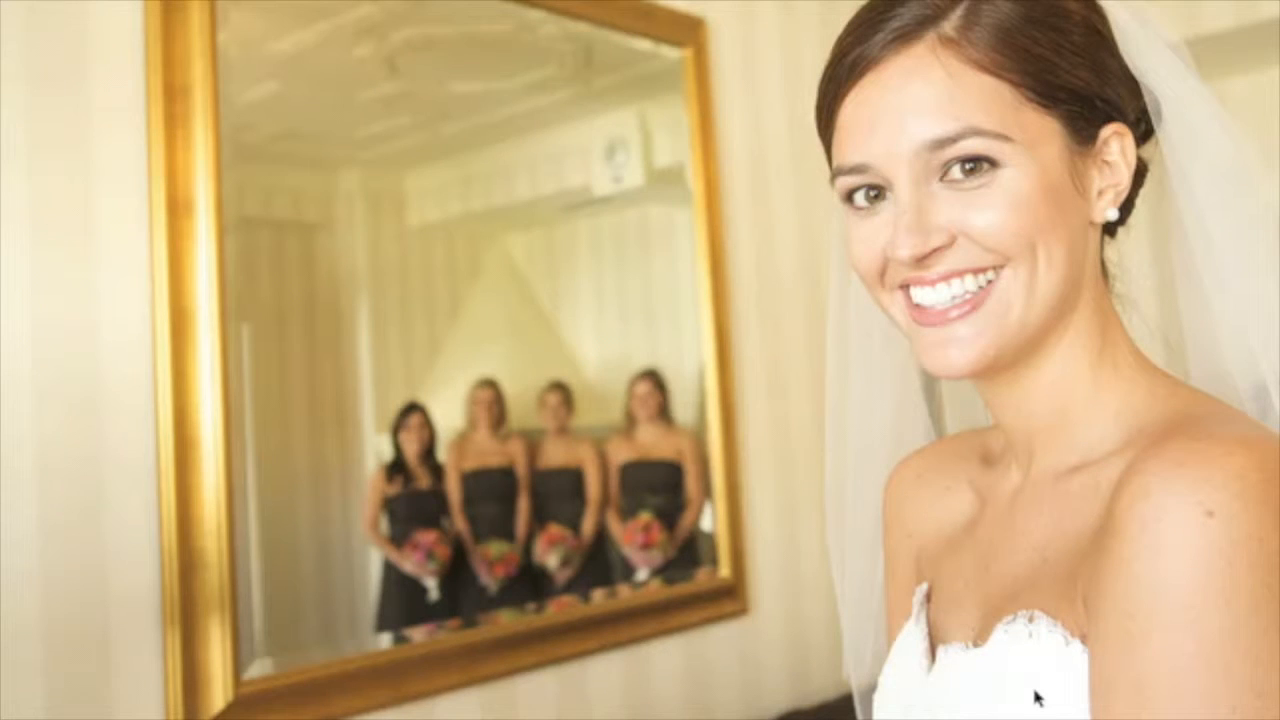